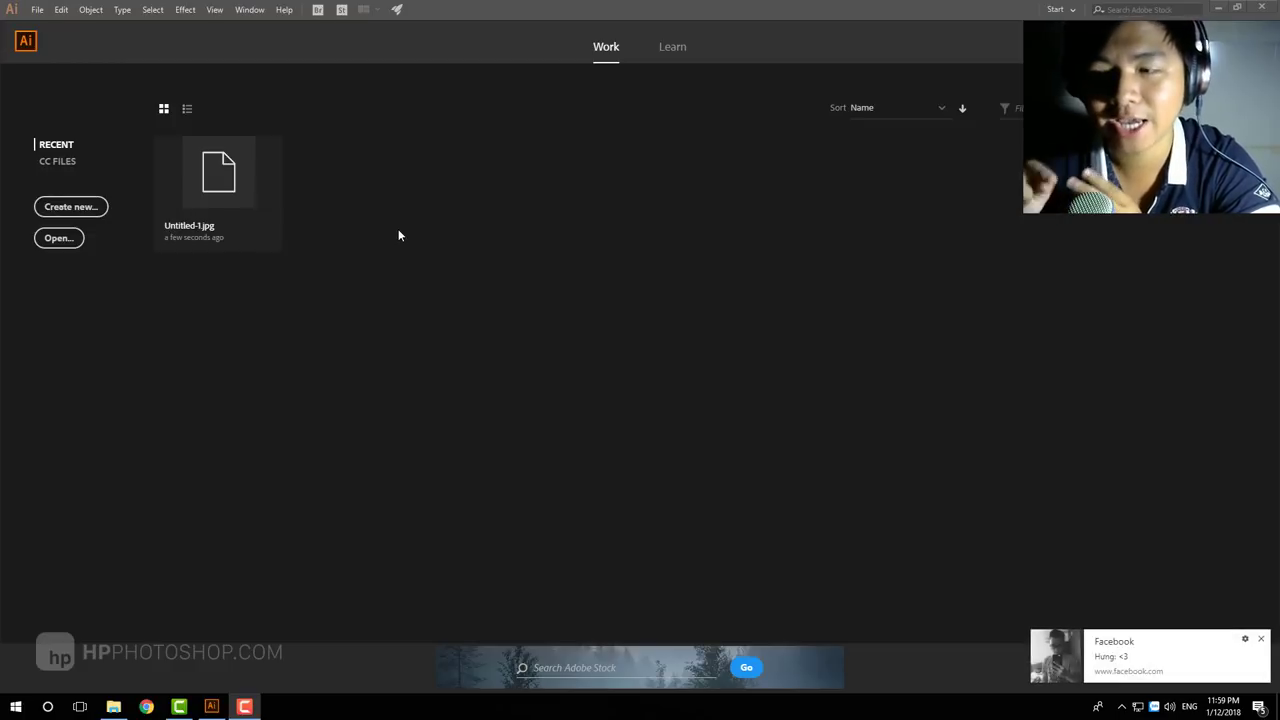
# Dismiss the notification, open sdfdsf.jpg from the Desktop, and drag the logo image into place
pyautogui.click(1261, 638)
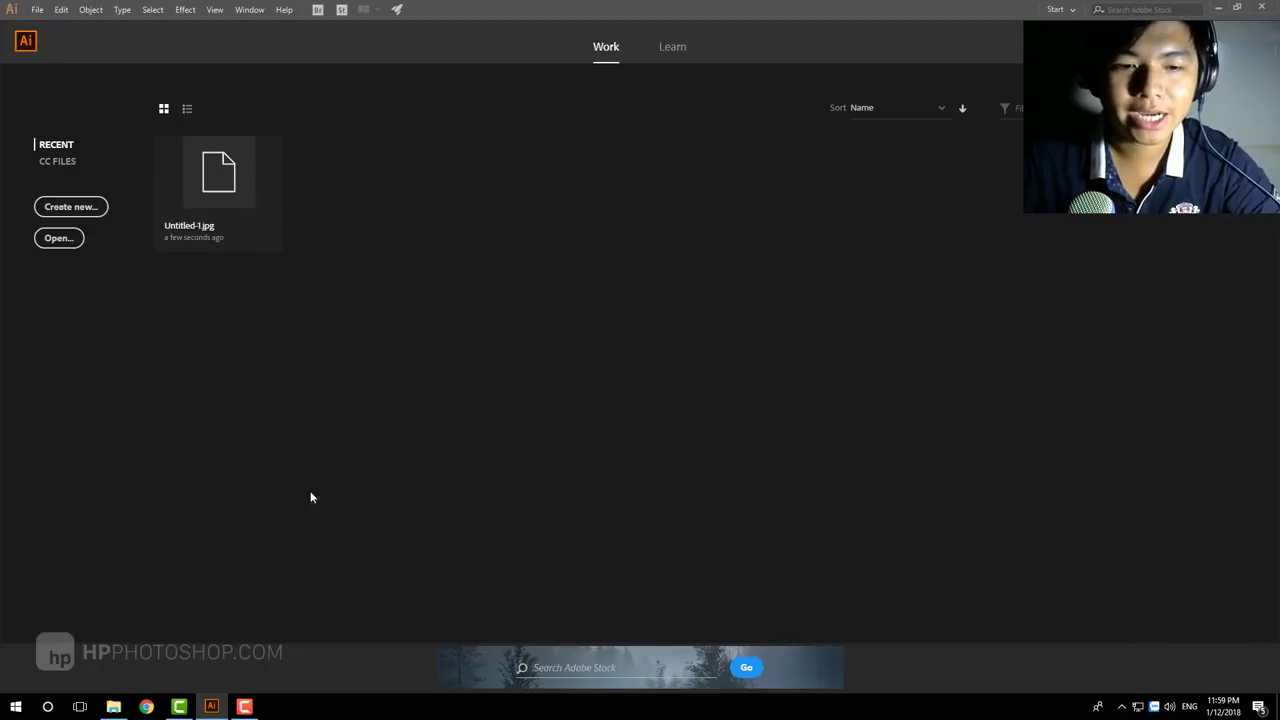
pyautogui.click(37, 9)
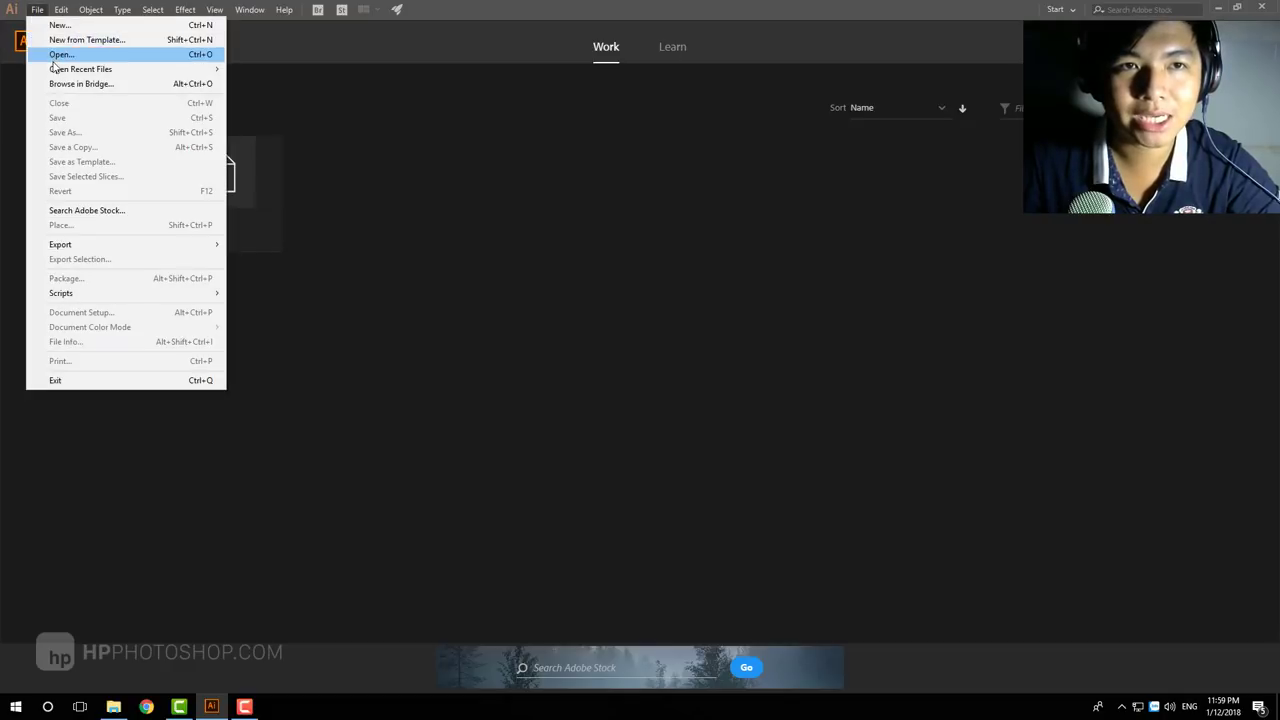
pyautogui.click(58, 55)
pyautogui.click(154, 120)
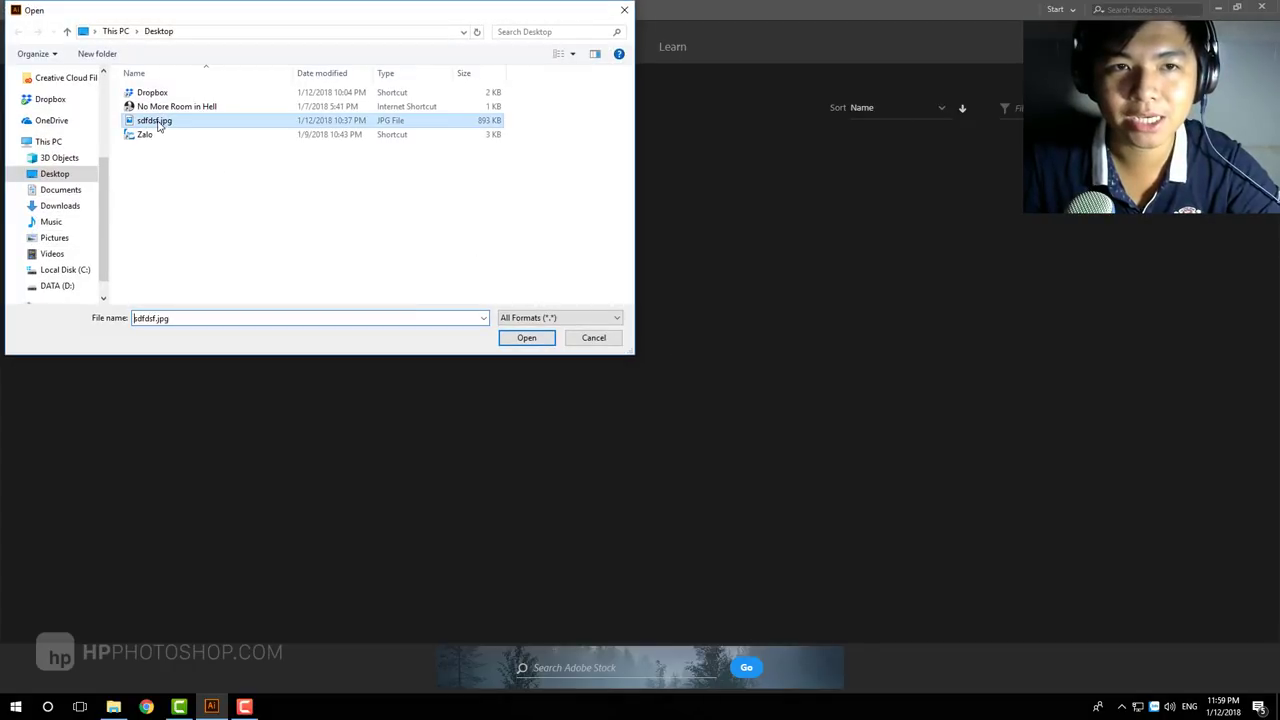
pyautogui.click(527, 340)
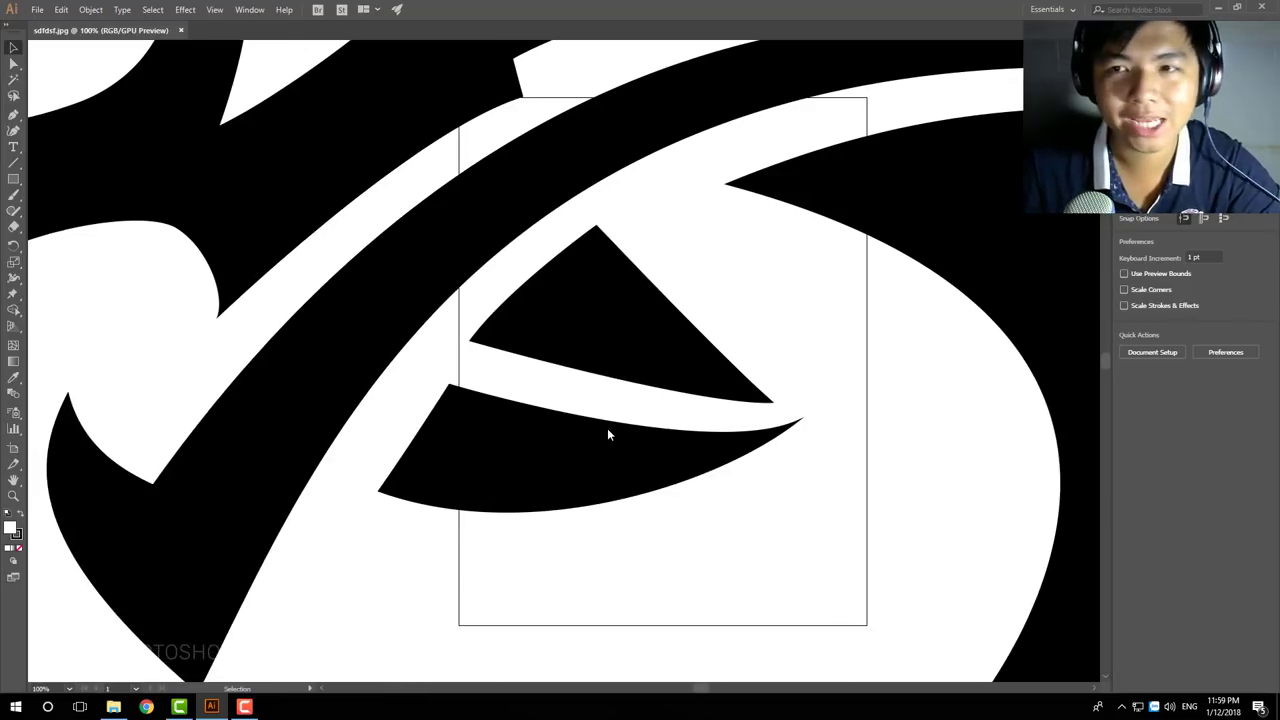
pyautogui.moveTo(717, 408)
pyautogui.mouseDown()
pyautogui.moveTo(836, 177)
pyautogui.moveTo(305, 362)
pyautogui.moveTo(645, 190)
pyautogui.moveTo(240, 450)
pyautogui.moveTo(623, 320)
pyautogui.moveTo(657, 286)
pyautogui.moveTo(700, 366)
pyautogui.moveTo(696, 280)
pyautogui.mouseUp()
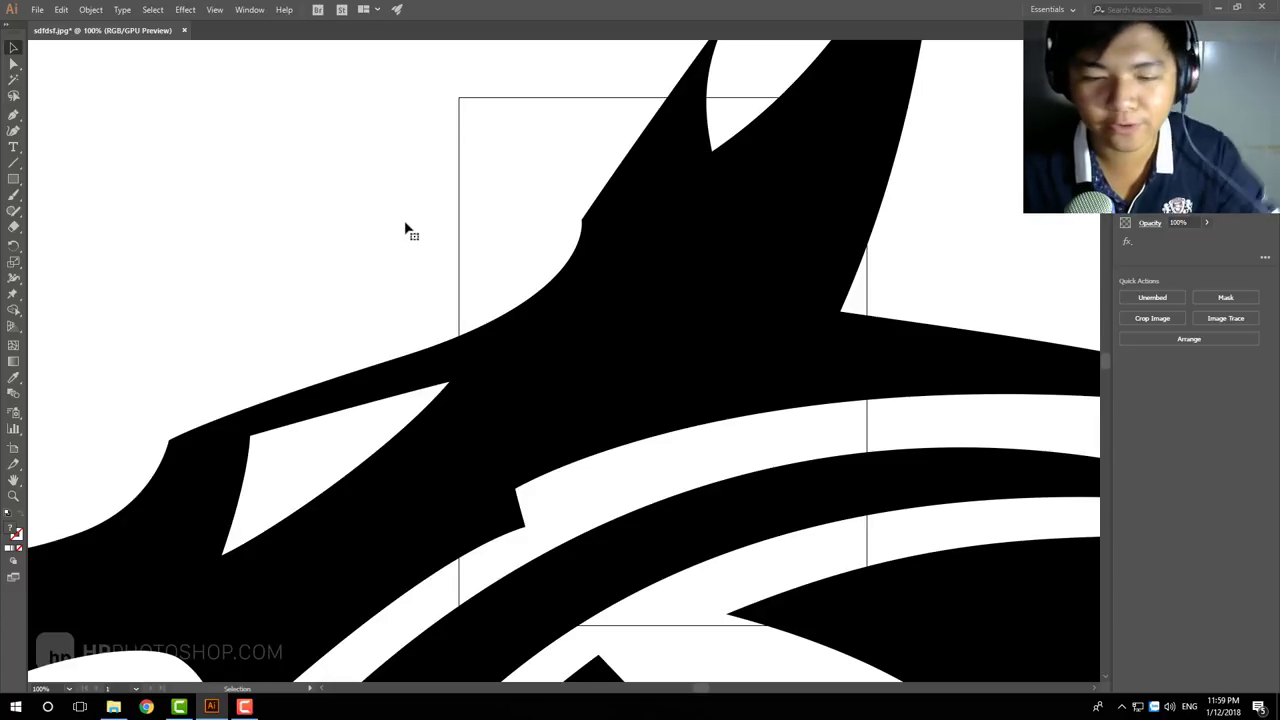
# Drag and enlarge the dragon logo image, moving it down mostly below the artboard
pyautogui.moveTo(745, 218); pyautogui.dragTo(583, 380)
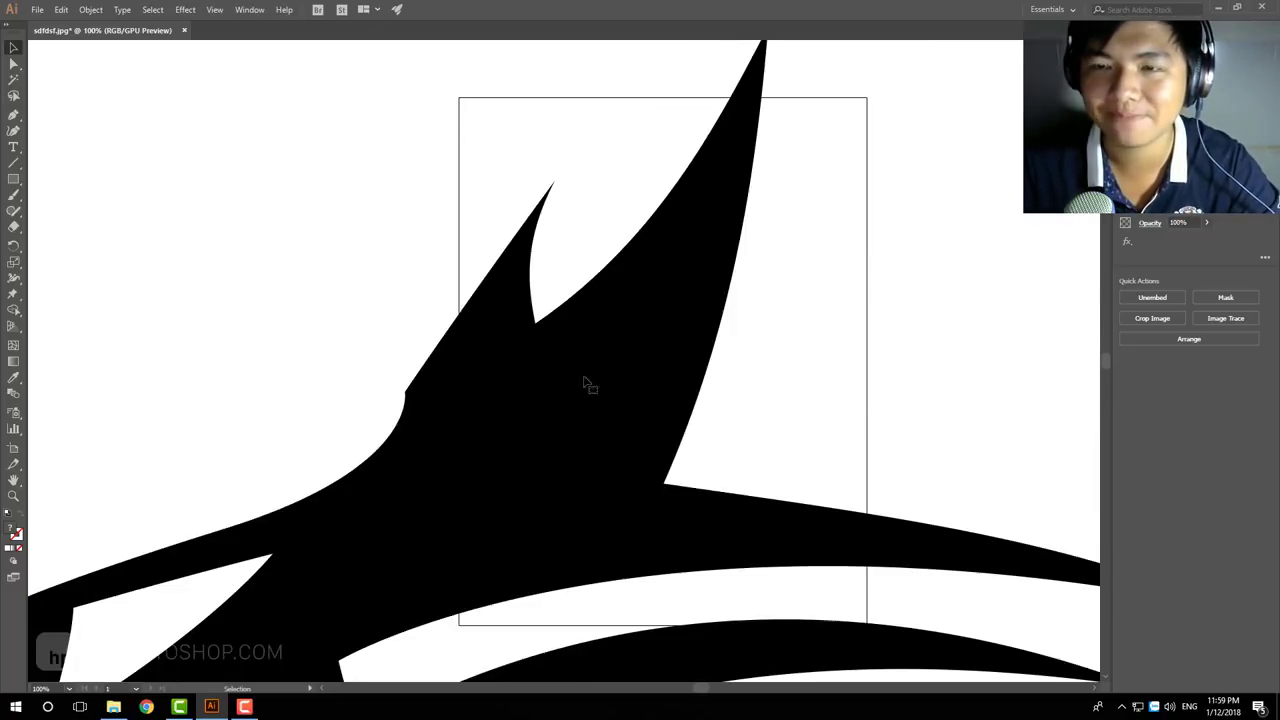
pyautogui.moveTo(814, 223); pyautogui.dragTo(686, 357)
pyautogui.moveTo(787, 343); pyautogui.dragTo(628, 443)
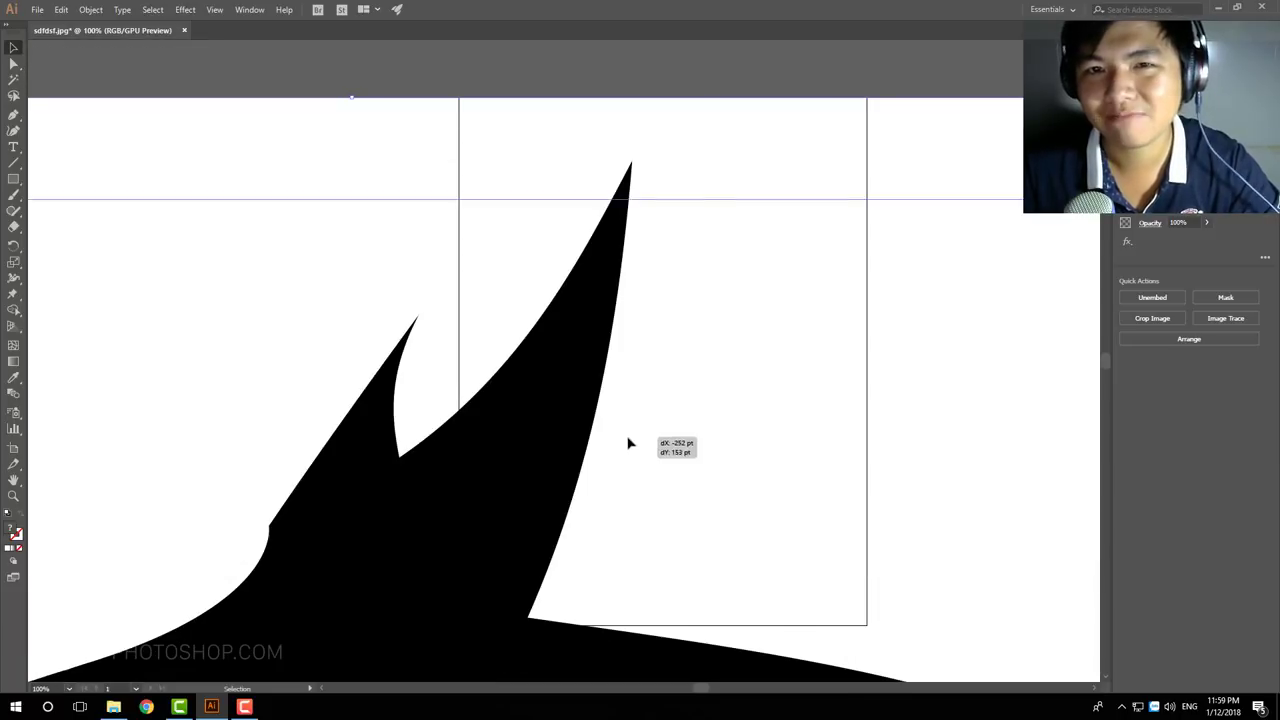
pyautogui.moveTo(700, 420); pyautogui.dragTo(447, 375)
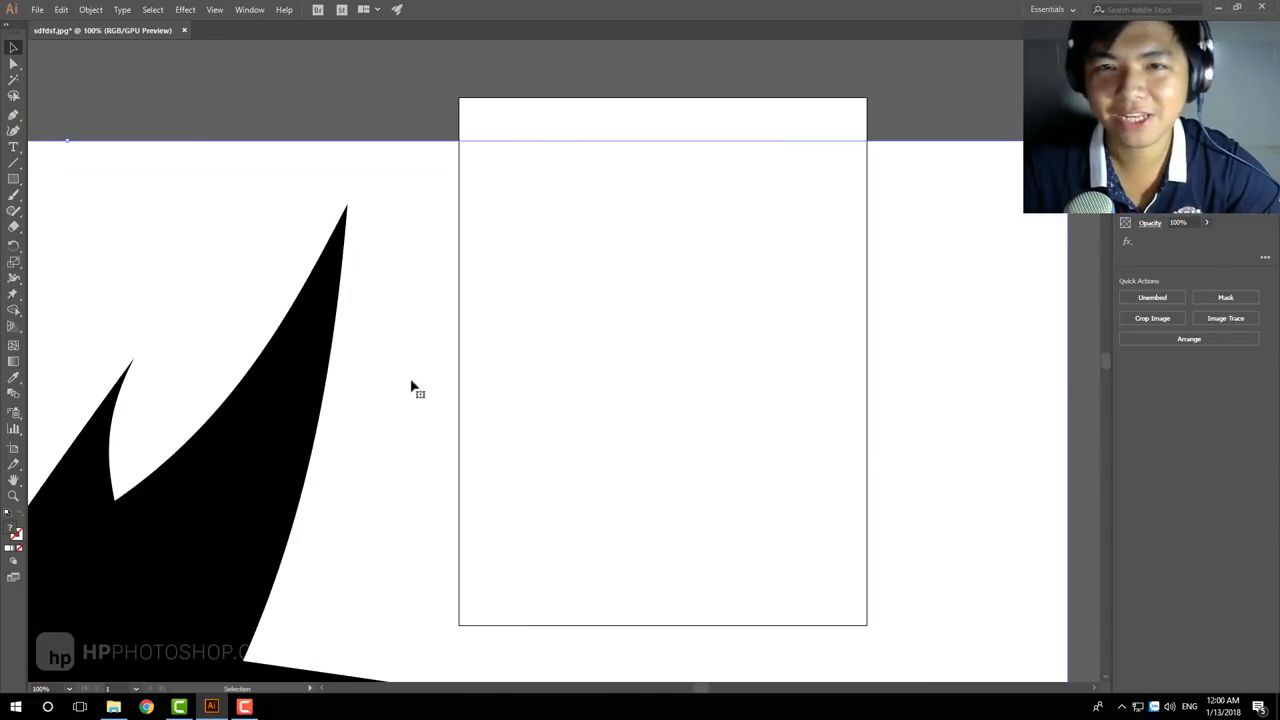
pyautogui.moveTo(389, 368); pyautogui.dragTo(532, 386)
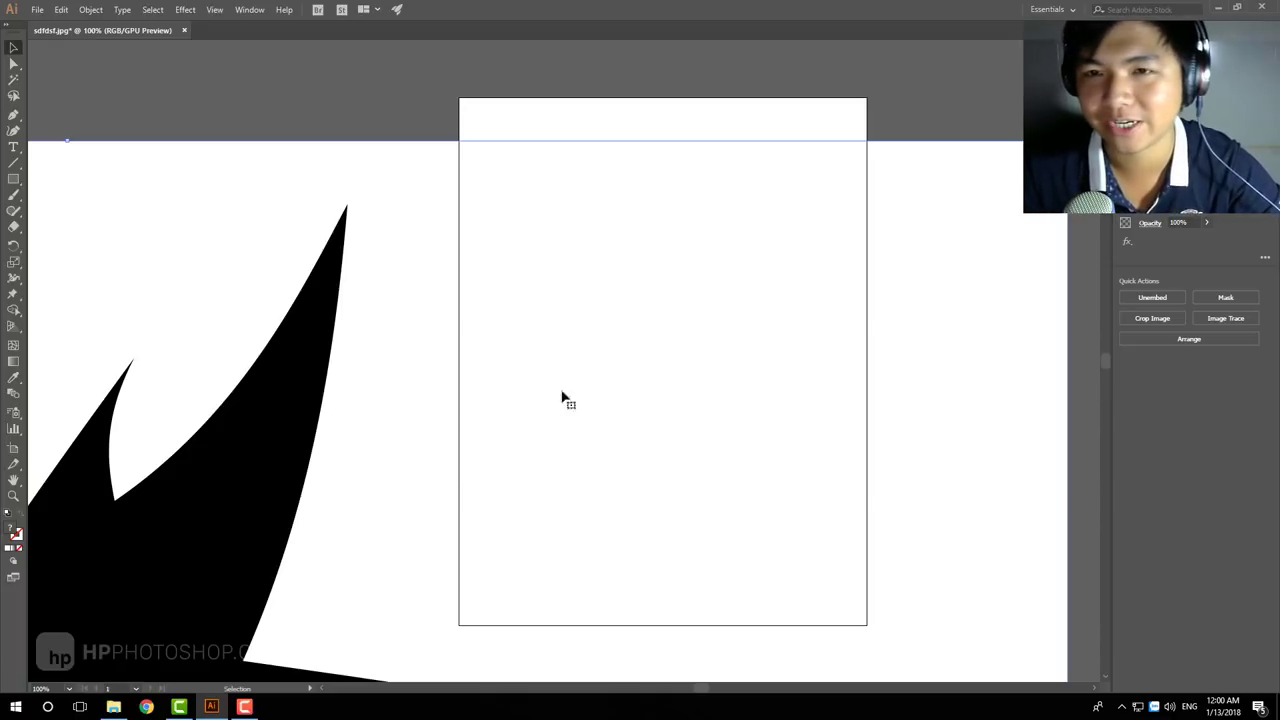
pyautogui.moveTo(362, 493); pyautogui.dragTo(698, 545)
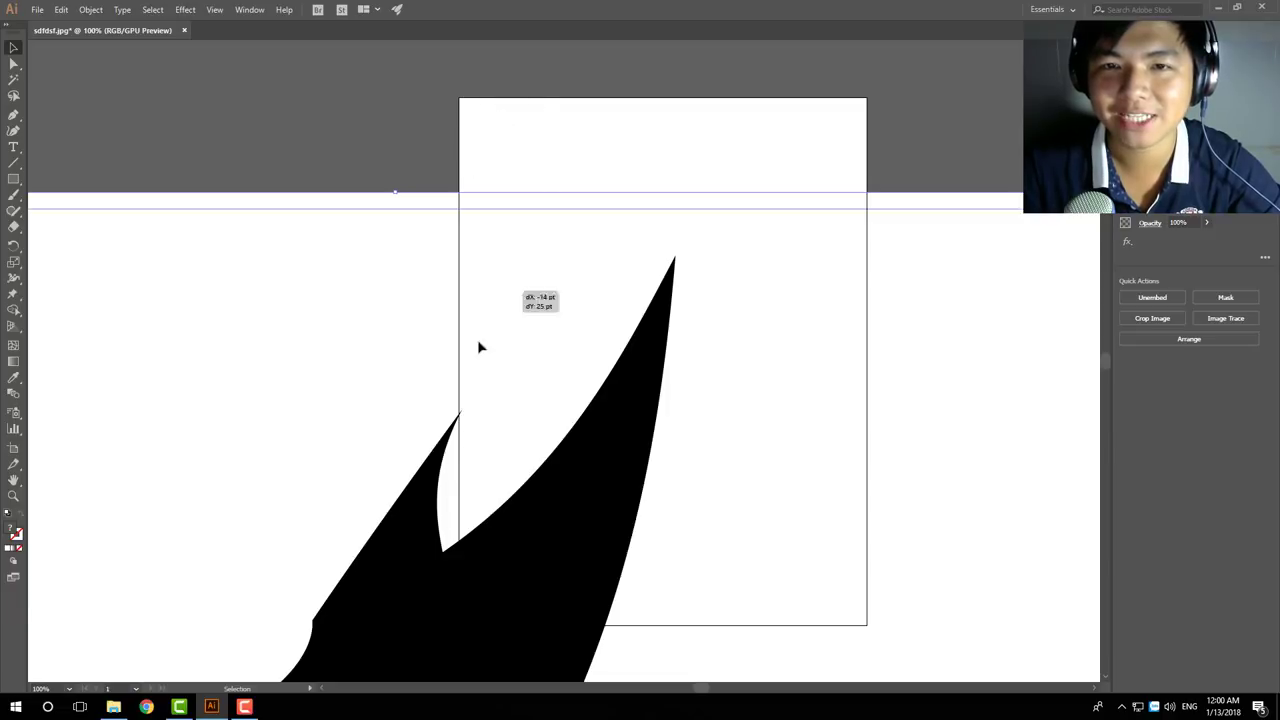
pyautogui.moveTo(414, 197); pyautogui.dragTo(442, 580)
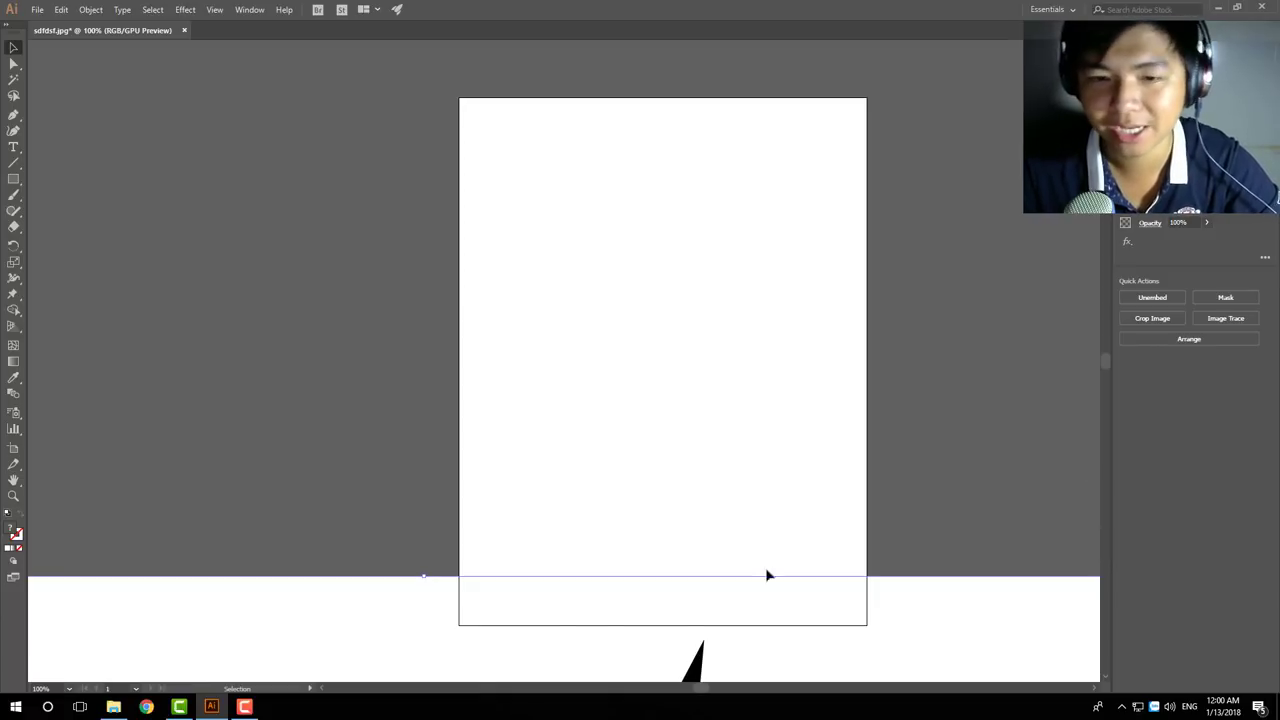
# Drag the logo image around the canvas to reposition it
pyautogui.moveTo(418, 655); pyautogui.dragTo(533, 462)
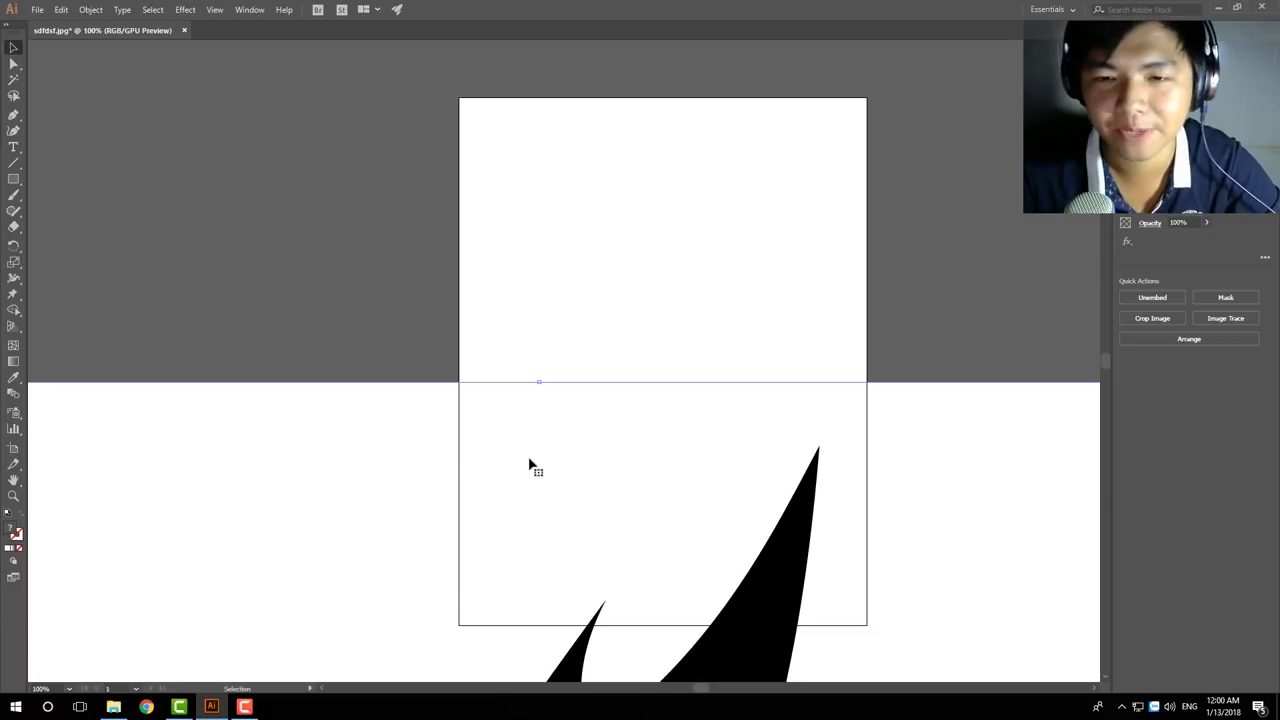
pyautogui.moveTo(775, 580); pyautogui.dragTo(703, 497)
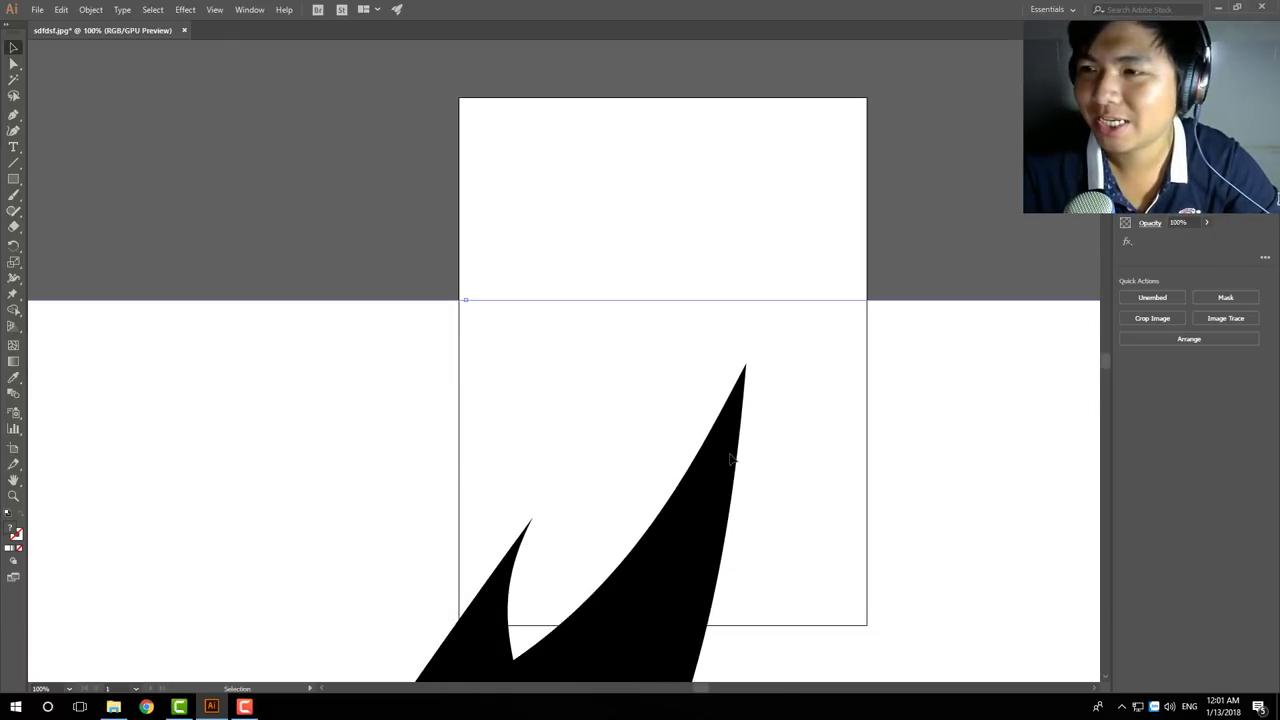
pyautogui.moveTo(731, 459); pyautogui.dragTo(603, 482)
pyautogui.moveTo(435, 512); pyautogui.dragTo(416, 496)
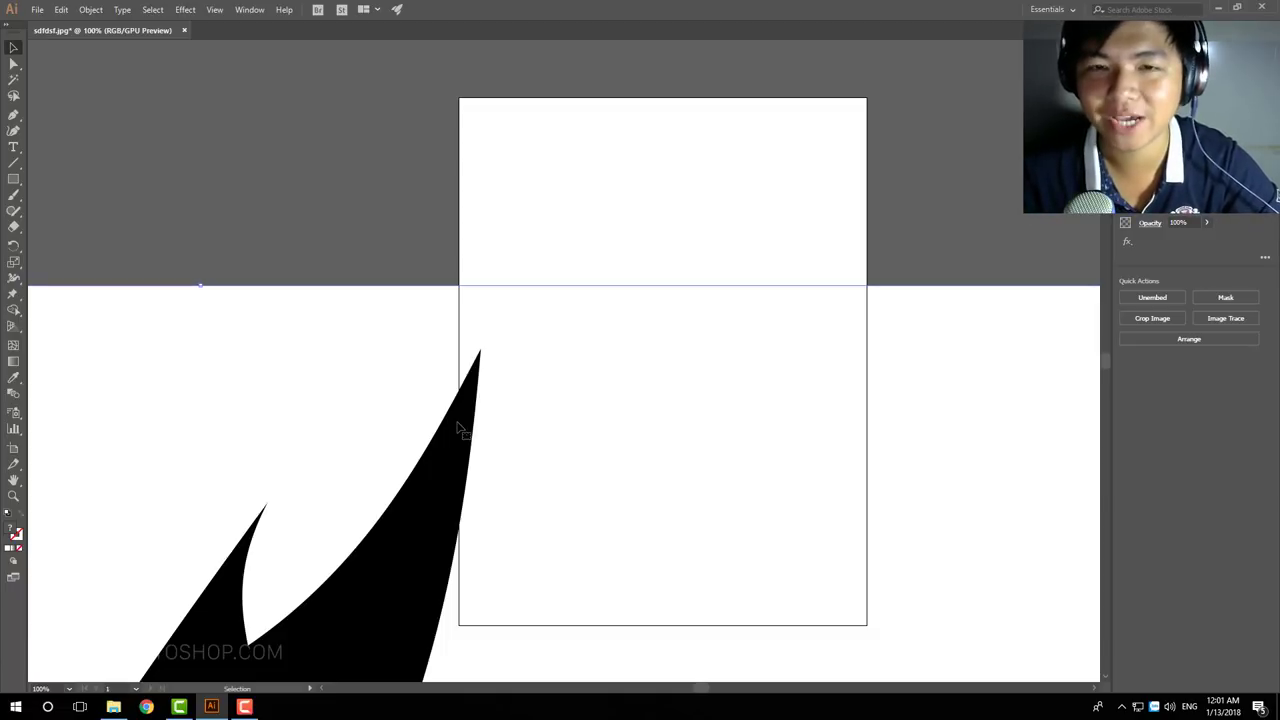
pyautogui.moveTo(432, 585); pyautogui.dragTo(633, 480)
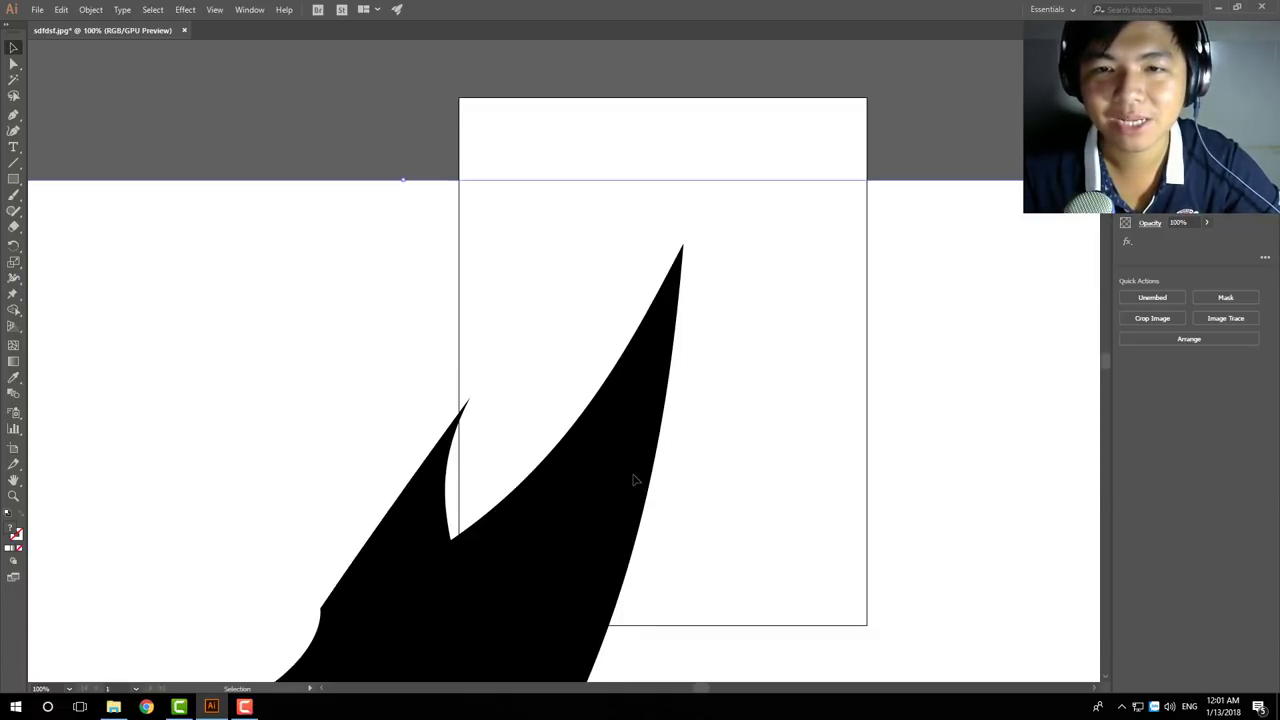
pyautogui.moveTo(374, 249); pyautogui.dragTo(594, 375)
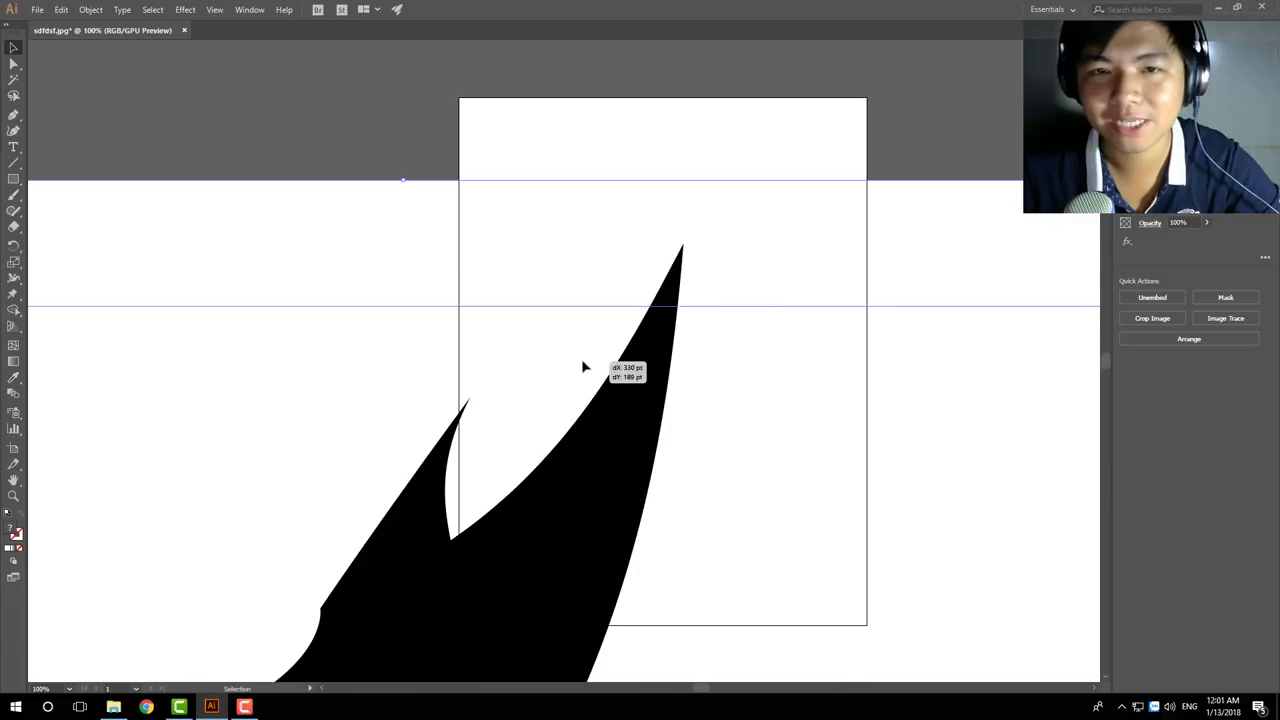
pyautogui.moveTo(683, 477); pyautogui.dragTo(697, 337)
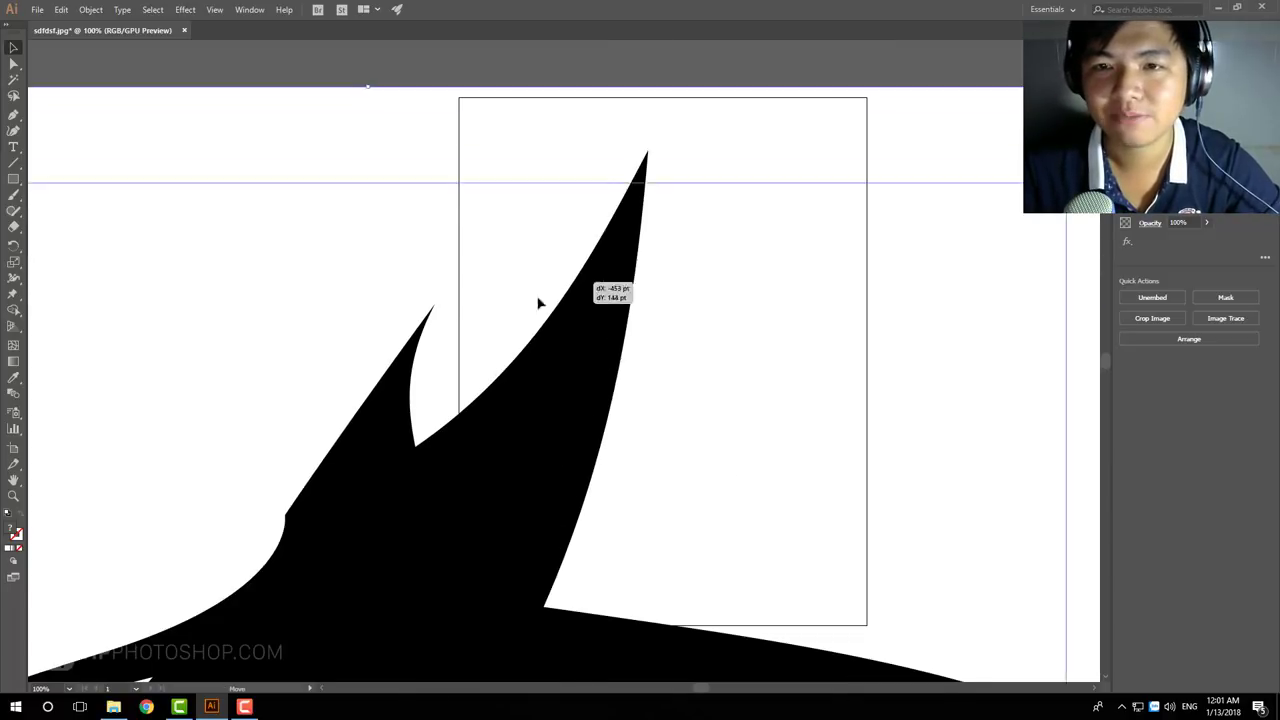
pyautogui.moveTo(537, 300)
pyautogui.mouseDown()
pyautogui.moveTo(830, 348)
pyautogui.moveTo(878, 219)
pyautogui.mouseUp()
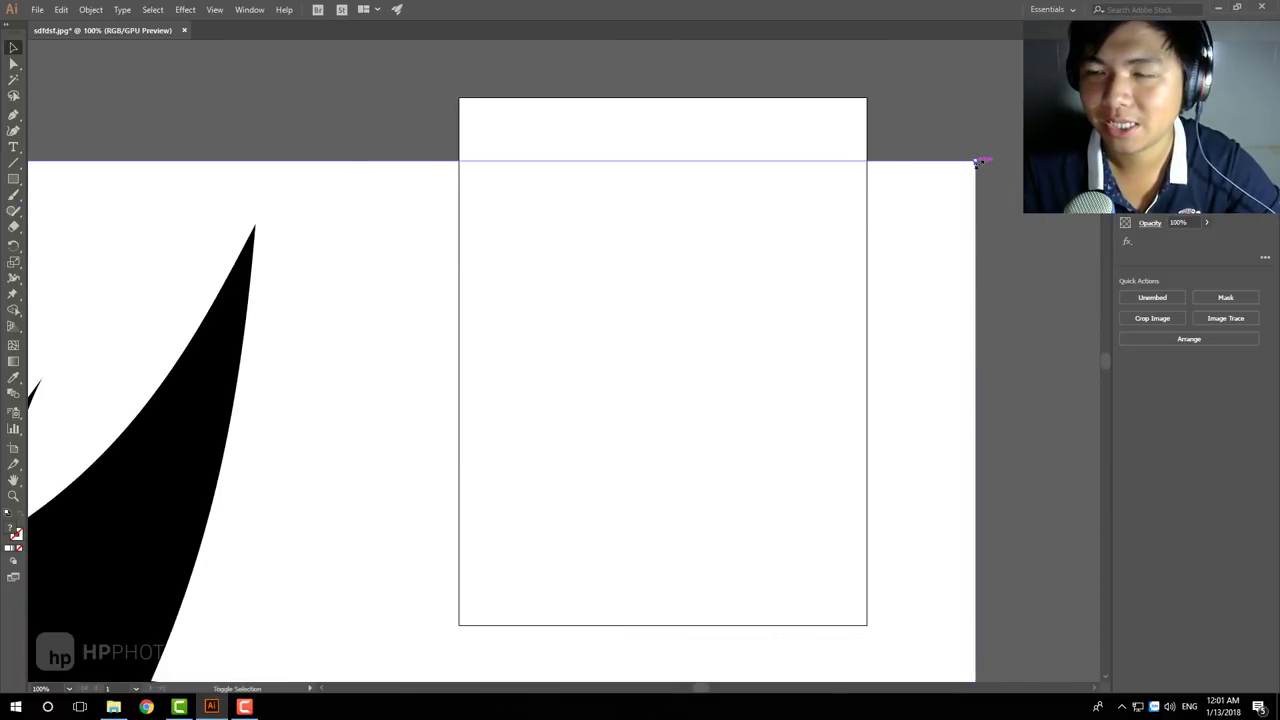
# Scale the logo down from its top-right corner into a small box
pyautogui.moveTo(973, 162)
pyautogui.mouseDown()
pyautogui.moveTo(748, 409)
pyautogui.moveTo(637, 500)
pyautogui.mouseUp()
pyautogui.moveTo(380, 503)
pyautogui.mouseDown()
pyautogui.moveTo(737, 265)
pyautogui.moveTo(807, 145)
pyautogui.moveTo(434, 520)
pyautogui.mouseUp()
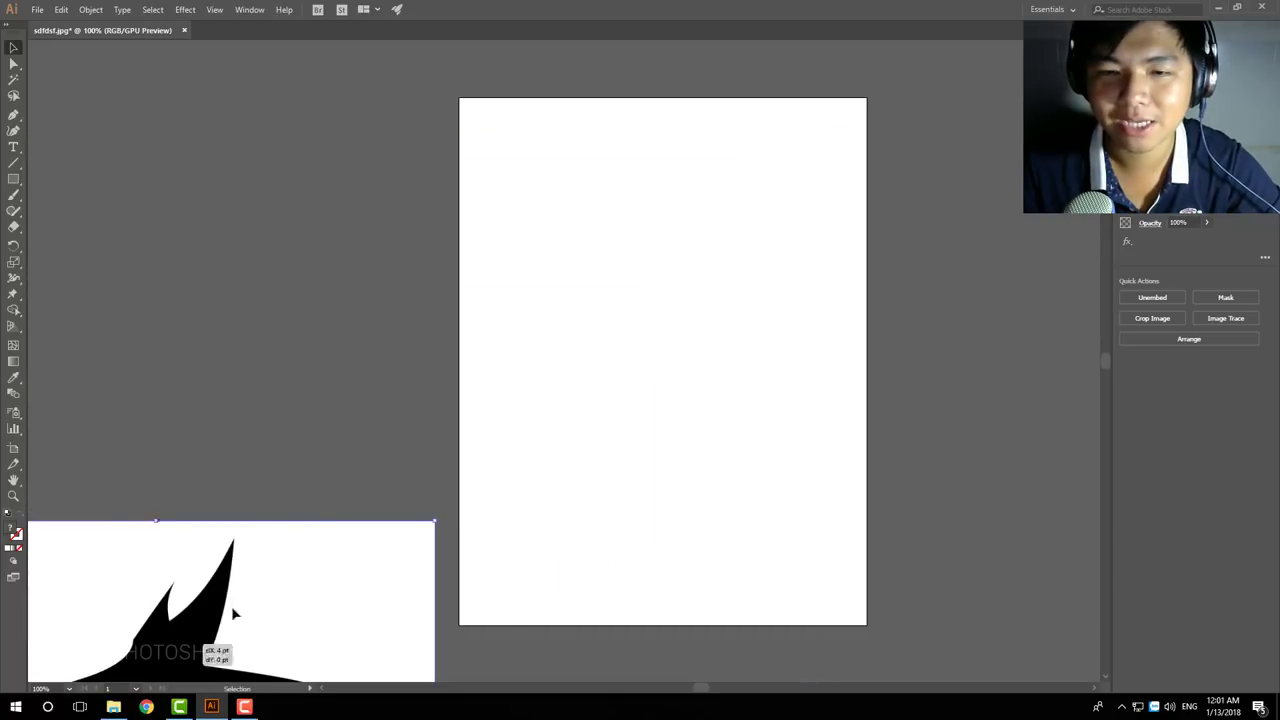
pyautogui.moveTo(231, 608)
pyautogui.mouseDown()
pyautogui.moveTo(730, 215)
pyautogui.moveTo(712, 206)
pyautogui.mouseUp()
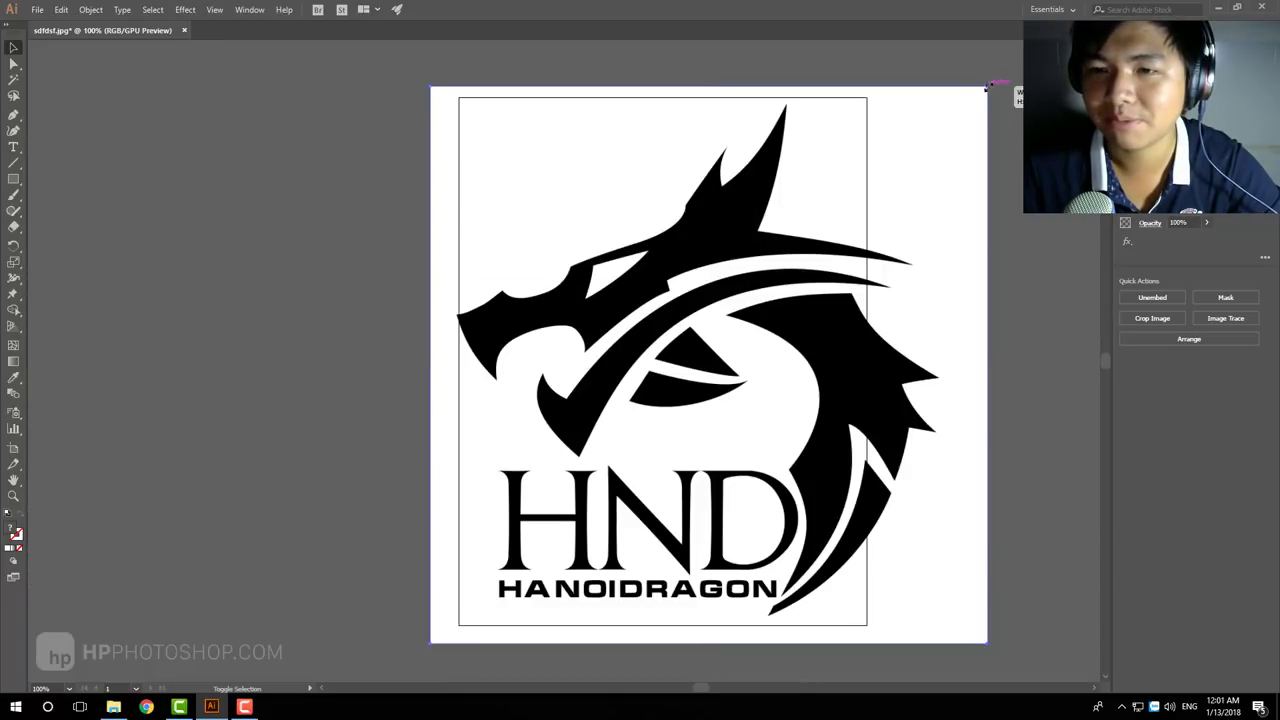
# Resize the dragon logo to about 540 × 540 pt, centre it on the artboard, and reselect it
pyautogui.moveTo(988, 87); pyautogui.dragTo(898, 198)
pyautogui.moveTo(748, 296); pyautogui.dragTo(692, 289)
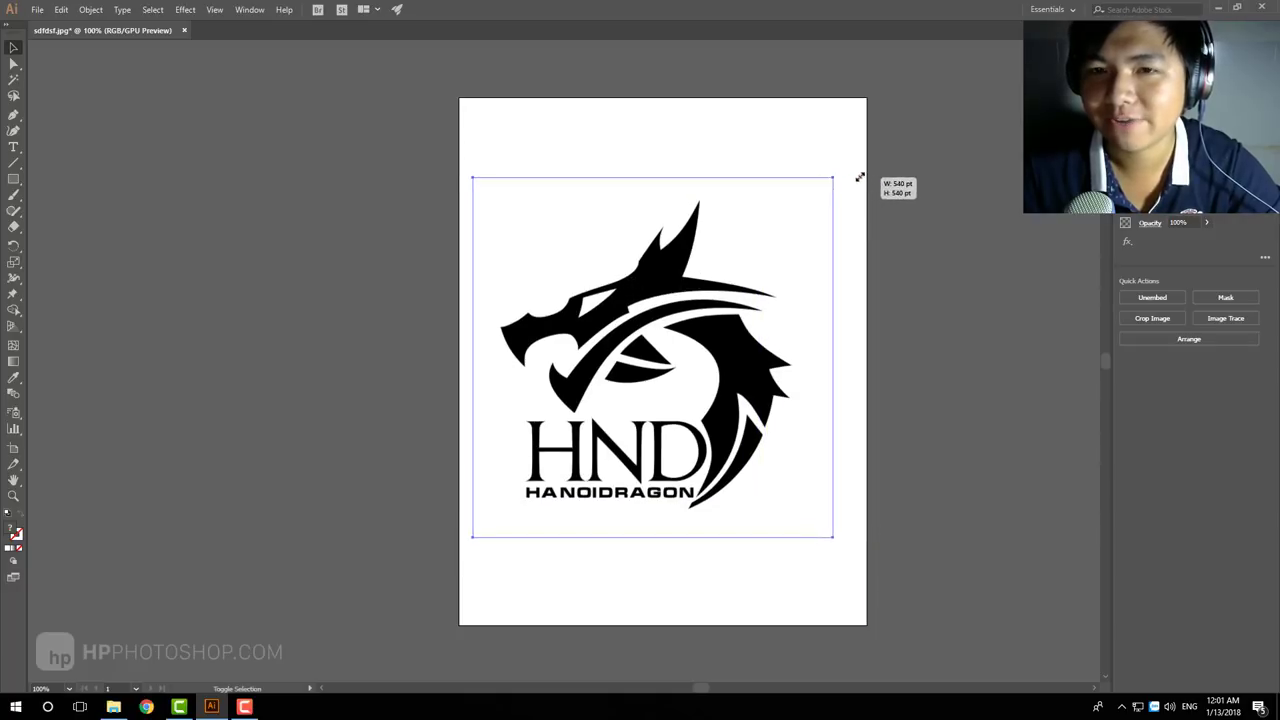
pyautogui.moveTo(821, 188); pyautogui.dragTo(848, 176)
pyautogui.moveTo(670, 280); pyautogui.dragTo(684, 264)
pyautogui.click(705, 162)
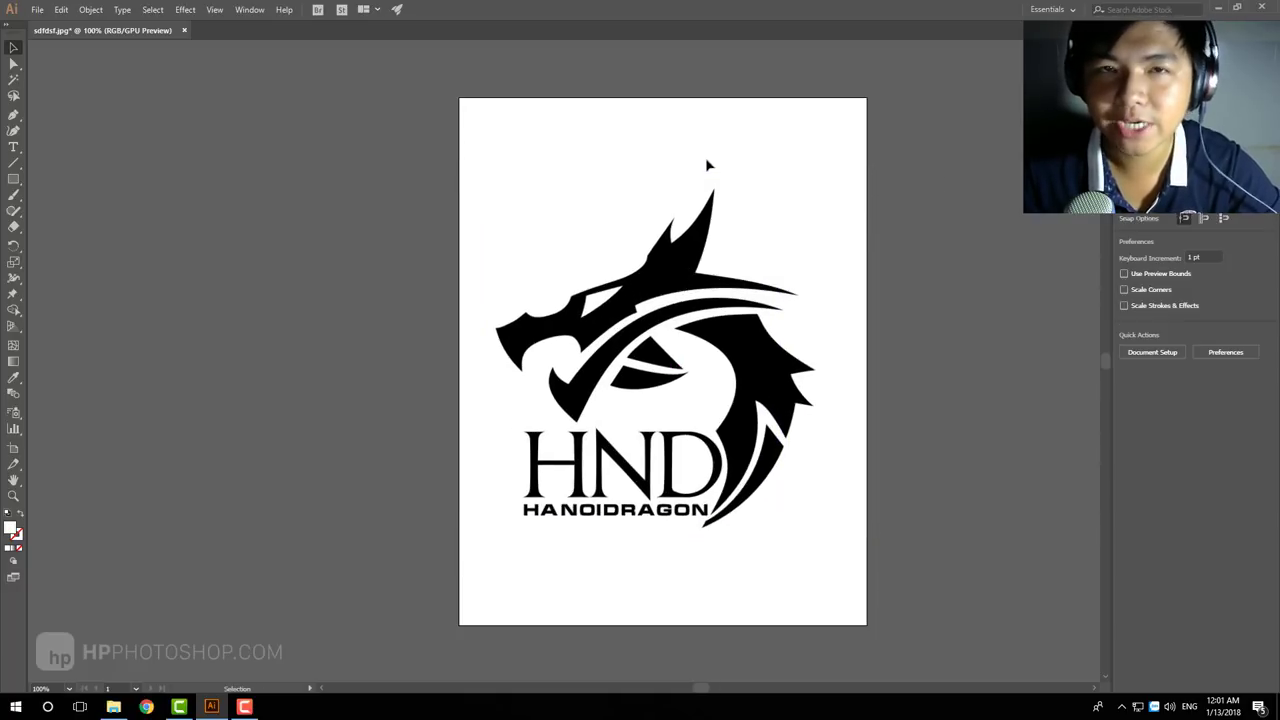
pyautogui.click(713, 196)
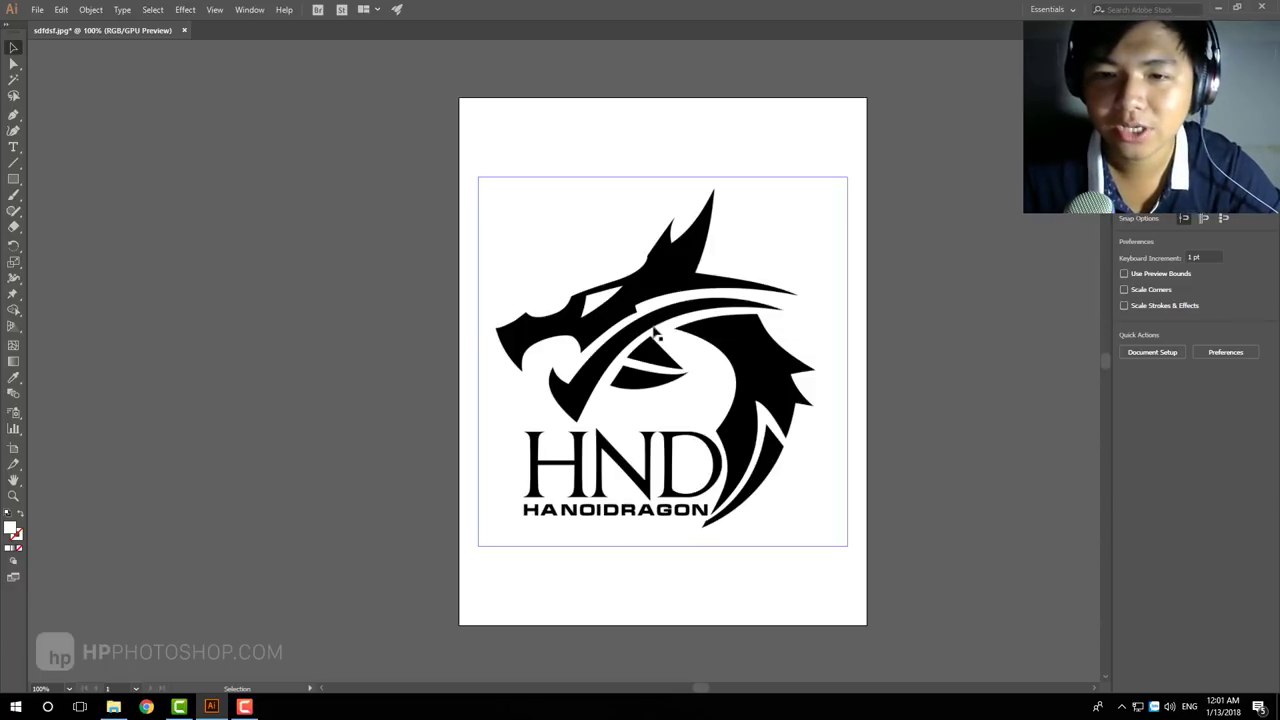
pyautogui.press('z')
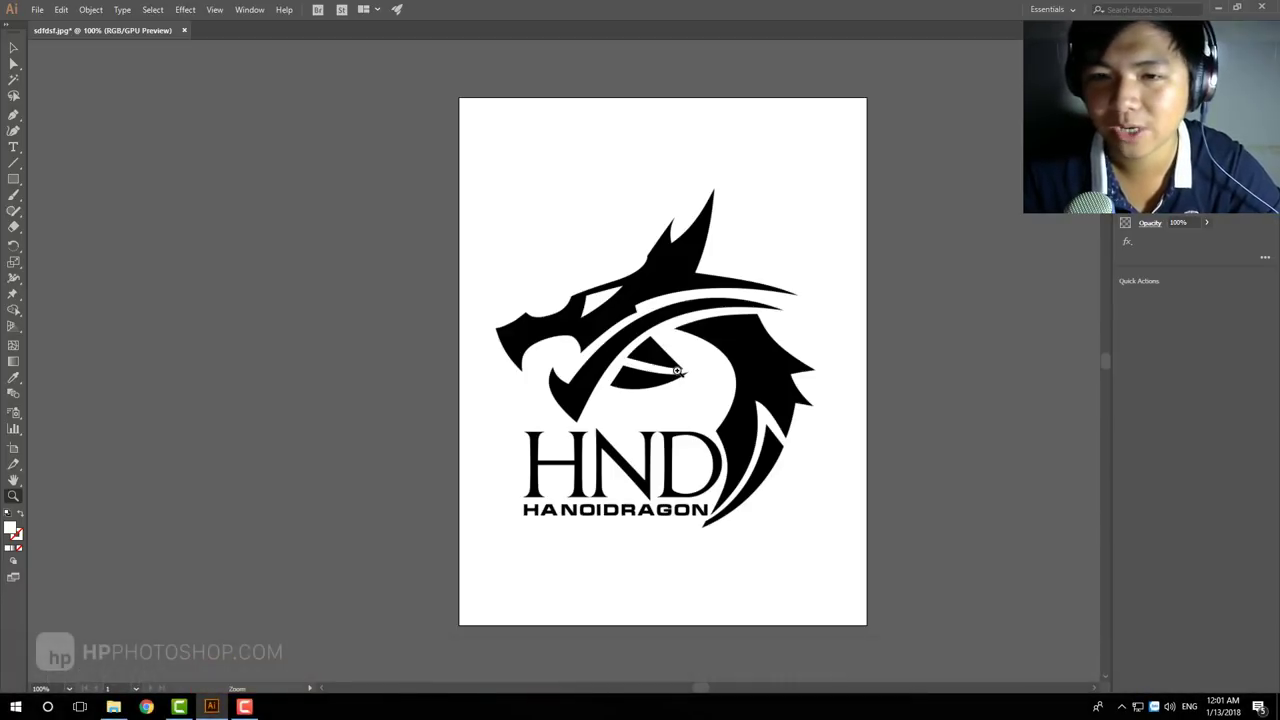
pyautogui.click(660, 365)
pyautogui.click(600, 345)
pyautogui.click(530, 325)
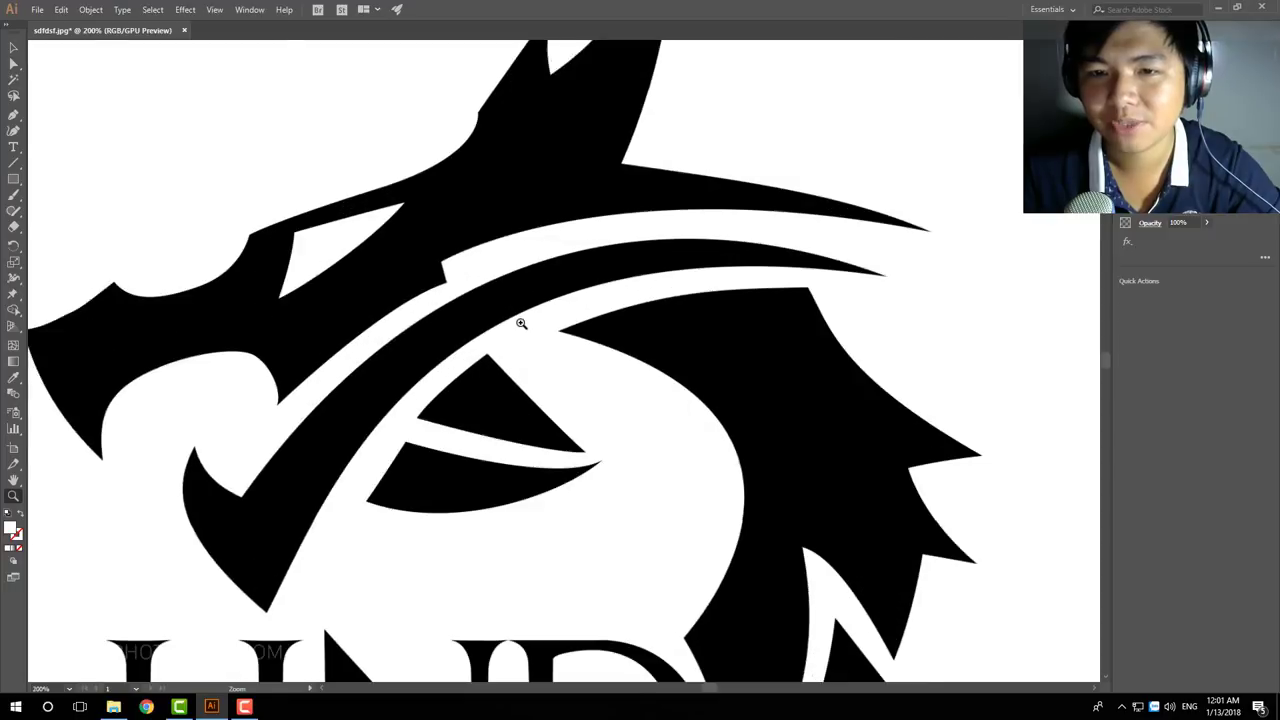
pyautogui.click(634, 343)
pyautogui.click(600, 370)
pyautogui.click(530, 411)
pyautogui.click(530, 411)
pyautogui.moveTo(643, 600); pyautogui.dragTo(663, 349)
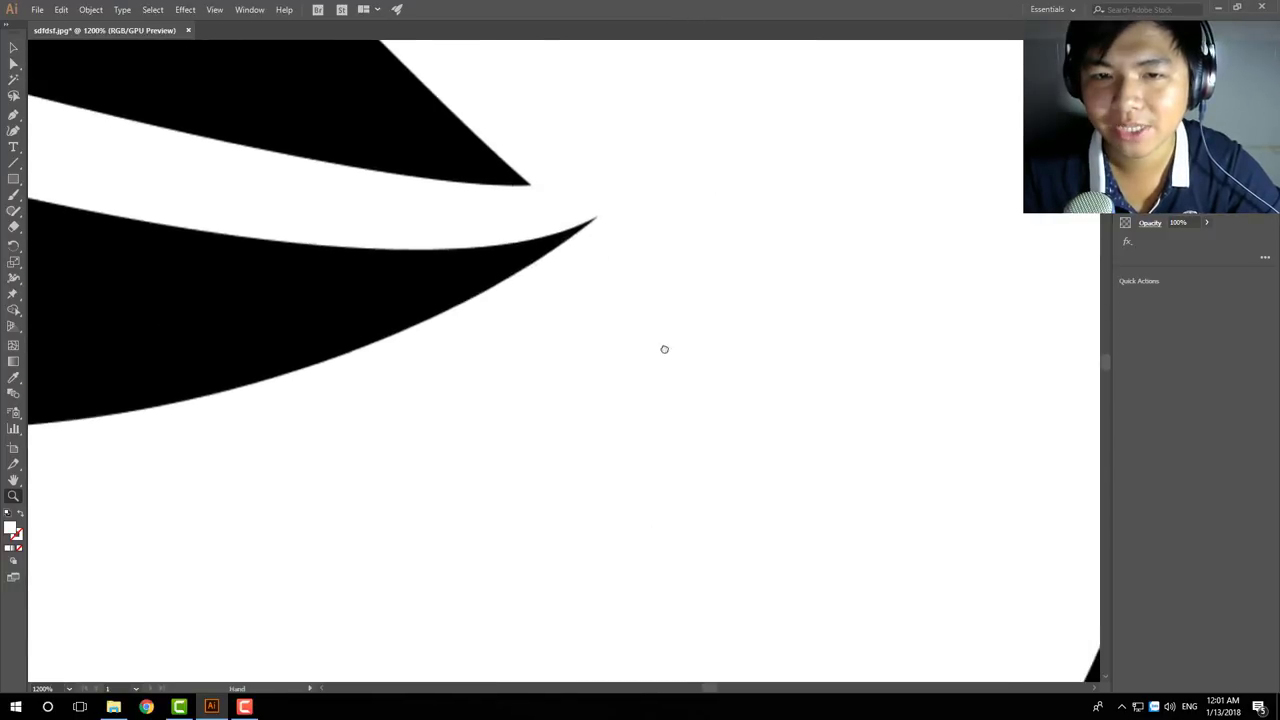
pyautogui.moveTo(623, 537); pyautogui.dragTo(607, 335)
pyautogui.click(607, 335)
pyautogui.click(514, 377)
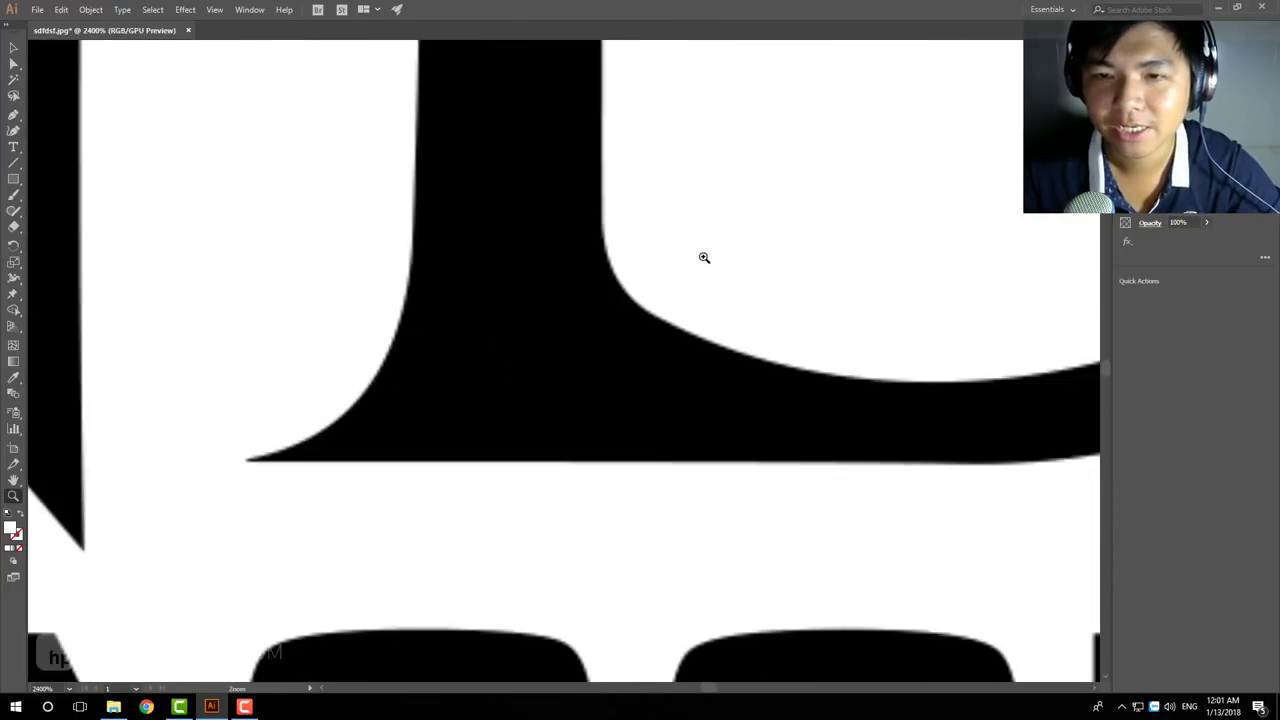
pyautogui.click(703, 257)
pyautogui.moveTo(180, 514)
pyautogui.mouseDown()
pyautogui.moveTo(474, 339)
pyautogui.moveTo(683, 277)
pyautogui.mouseUp()
pyautogui.click(683, 277)
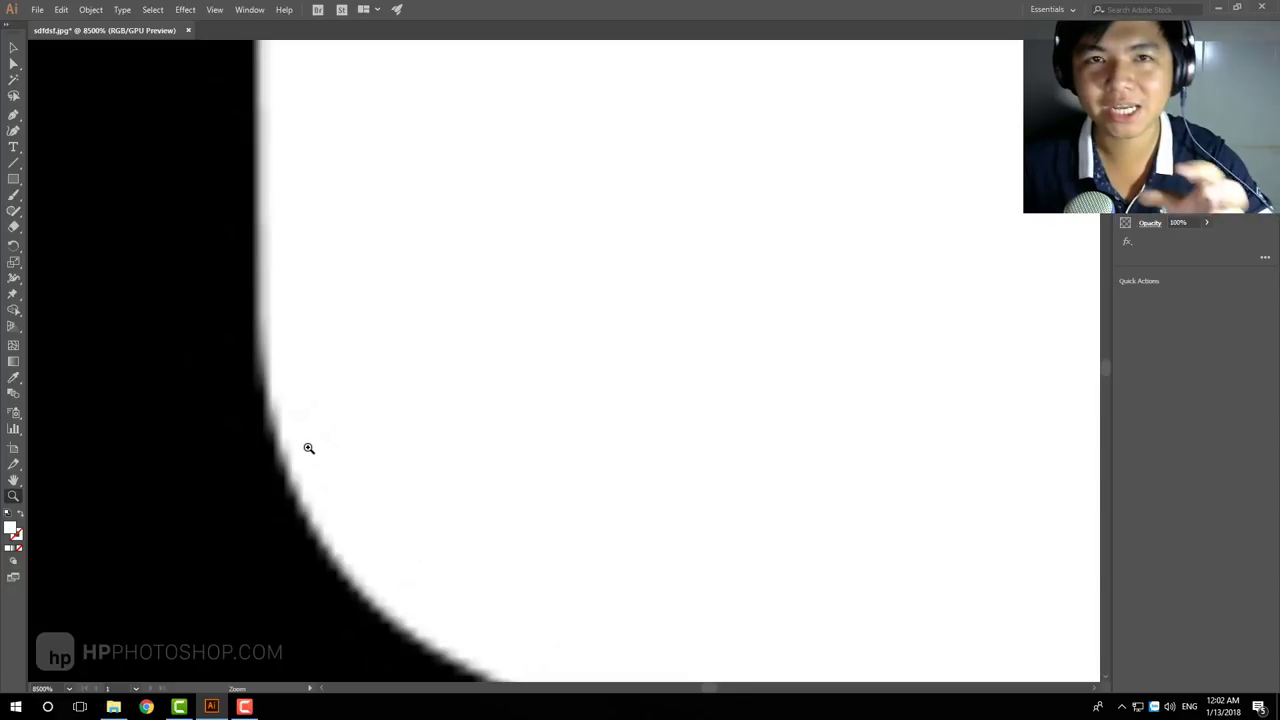
pyautogui.moveTo(414, 377)
pyautogui.mouseDown()
pyautogui.moveTo(229, 437)
pyautogui.moveTo(394, 366)
pyautogui.moveTo(428, 403)
pyautogui.moveTo(654, 291)
pyautogui.moveTo(443, 457)
pyautogui.moveTo(406, 337)
pyautogui.moveTo(717, 451)
pyautogui.moveTo(543, 369)
pyautogui.moveTo(523, 286)
pyautogui.moveTo(535, 474)
pyautogui.moveTo(517, 434)
pyautogui.moveTo(677, 351)
pyautogui.moveTo(633, 323)
pyautogui.mouseUp()
pyautogui.keyDown('alt'); pyautogui.click(576, 264); pyautogui.keyUp('alt')
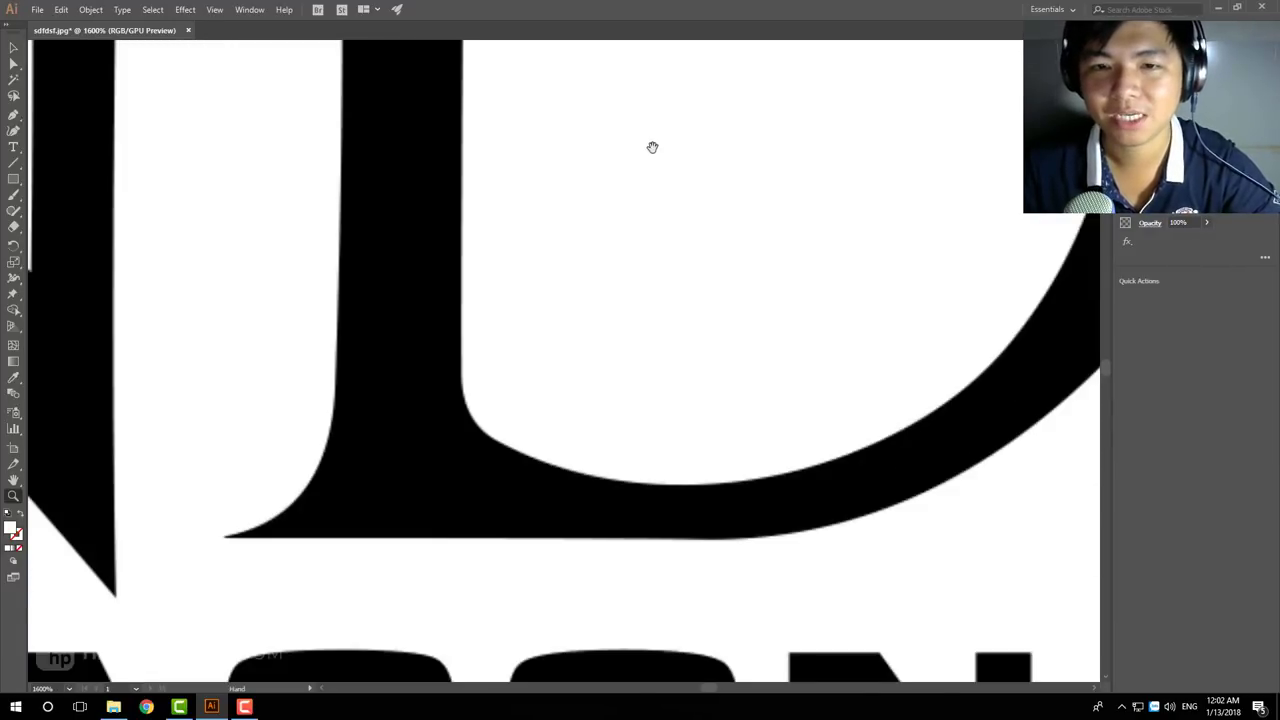
pyautogui.moveTo(651, 143)
pyautogui.mouseDown()
pyautogui.moveTo(650, 287)
pyautogui.moveTo(637, 306)
pyautogui.mouseUp()
pyautogui.keyDown('alt'); pyautogui.click(574, 395); pyautogui.keyUp('alt')
pyautogui.keyDown('alt'); pyautogui.click(574, 395); pyautogui.keyUp('alt')
pyautogui.keyDown('alt'); pyautogui.click(637, 306); pyautogui.keyUp('alt')
pyautogui.keyDown('alt'); pyautogui.click(623, 303); pyautogui.keyUp('alt')
pyautogui.keyDown('alt'); pyautogui.click(623, 303); pyautogui.keyUp('alt')
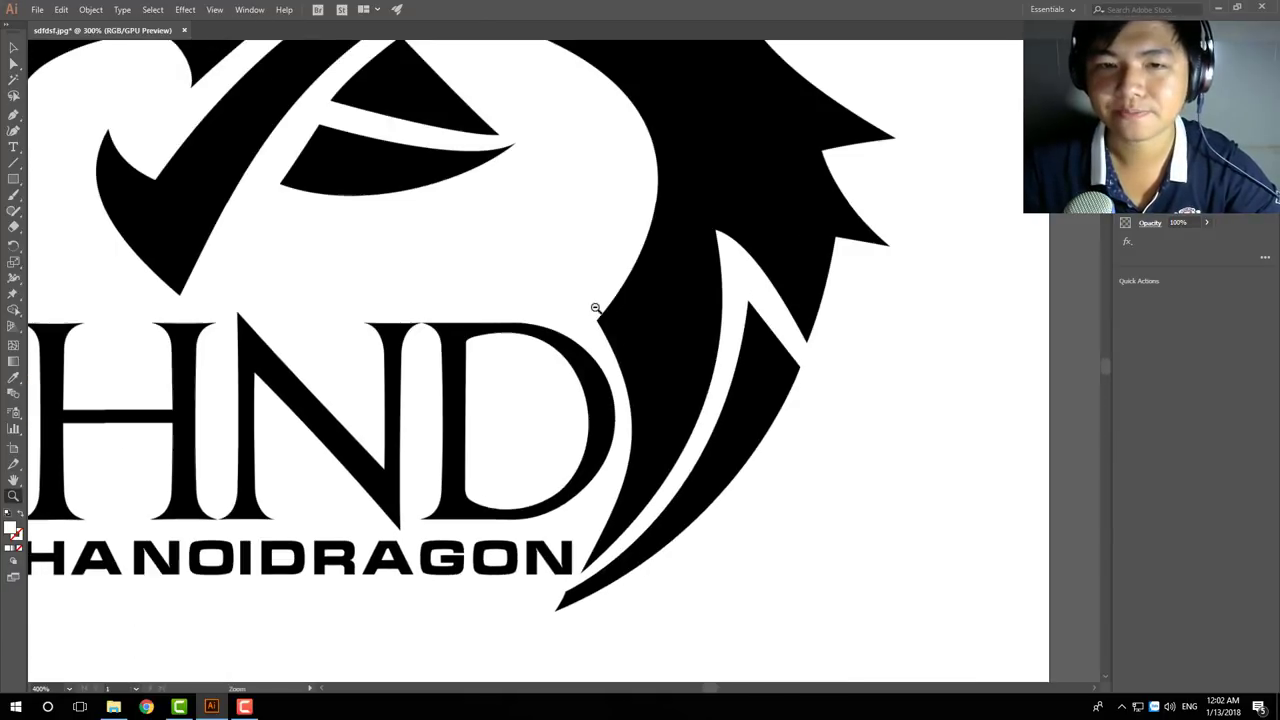
pyautogui.keyDown('alt'); pyautogui.click(594, 303); pyautogui.keyUp('alt')
pyautogui.keyDown('alt'); pyautogui.click(586, 306); pyautogui.keyUp('alt')
pyautogui.moveTo(507, 308); pyautogui.dragTo(560, 318)
pyautogui.keyDown('alt'); pyautogui.click(560, 318); pyautogui.keyUp('alt')
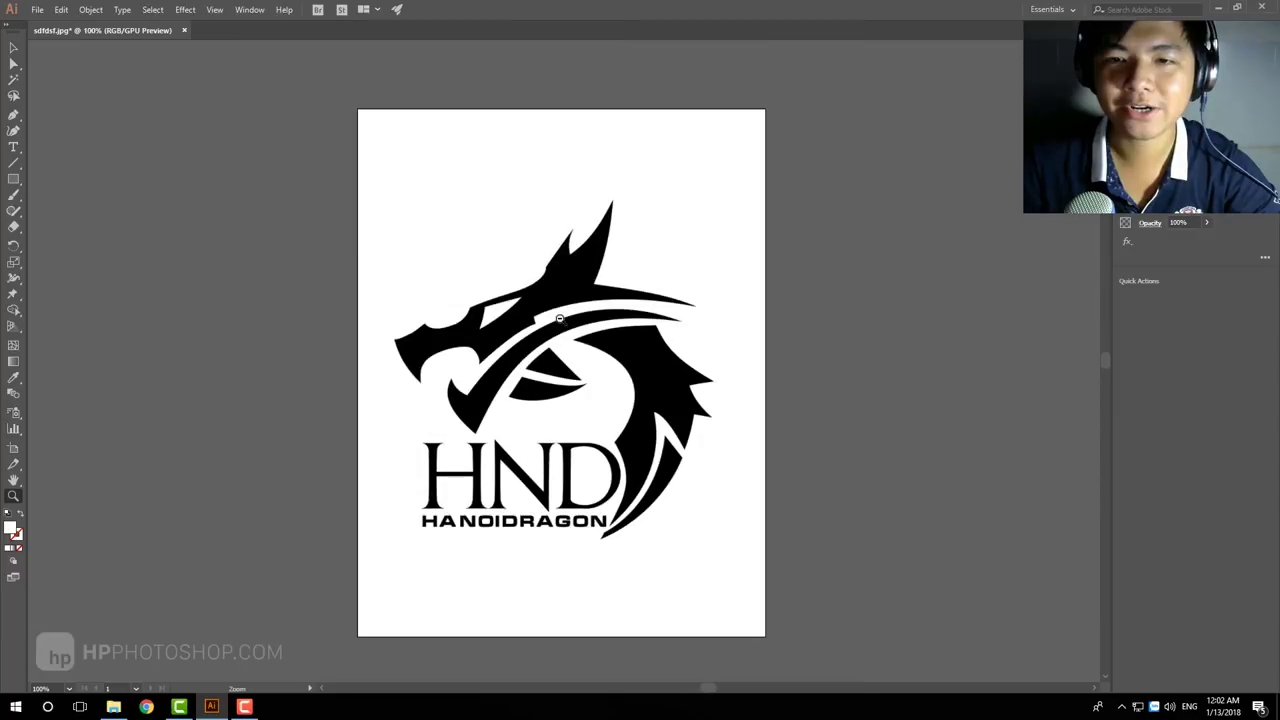
pyautogui.click(13, 48)
pyautogui.click(512, 298)
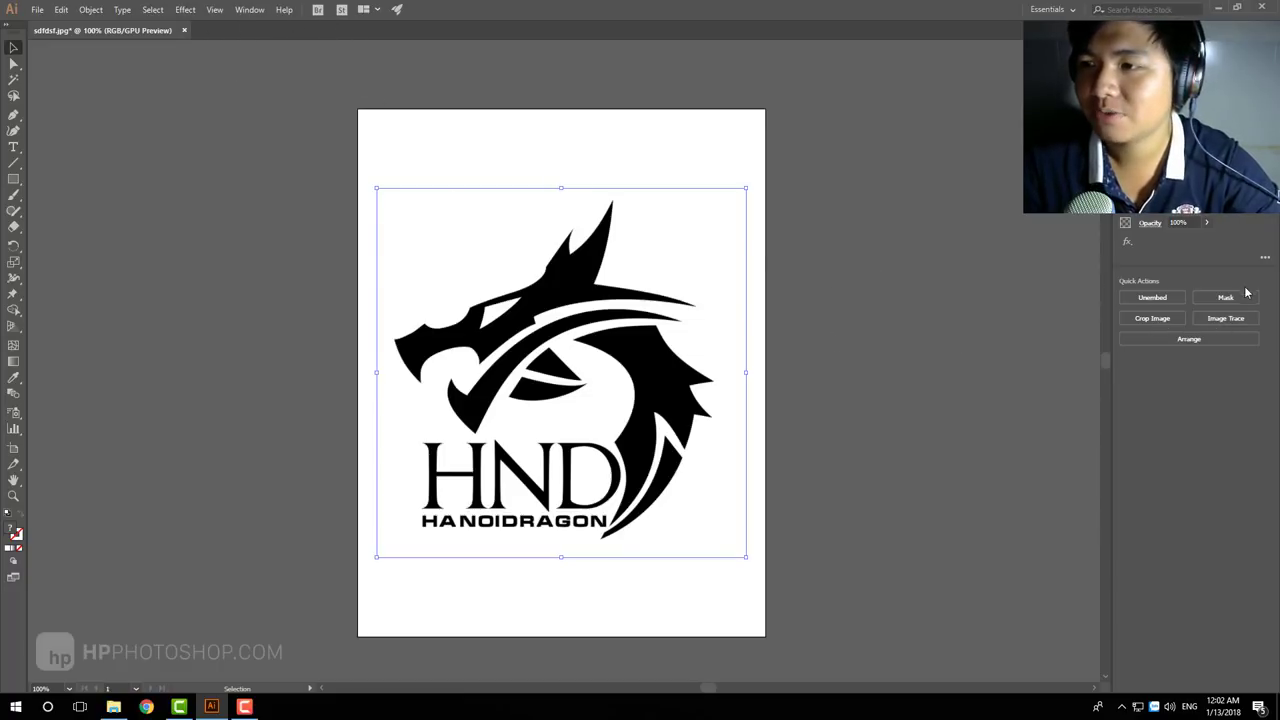
# Show the Image Trace preset list for the selected dragon image
pyautogui.click(1238, 318)
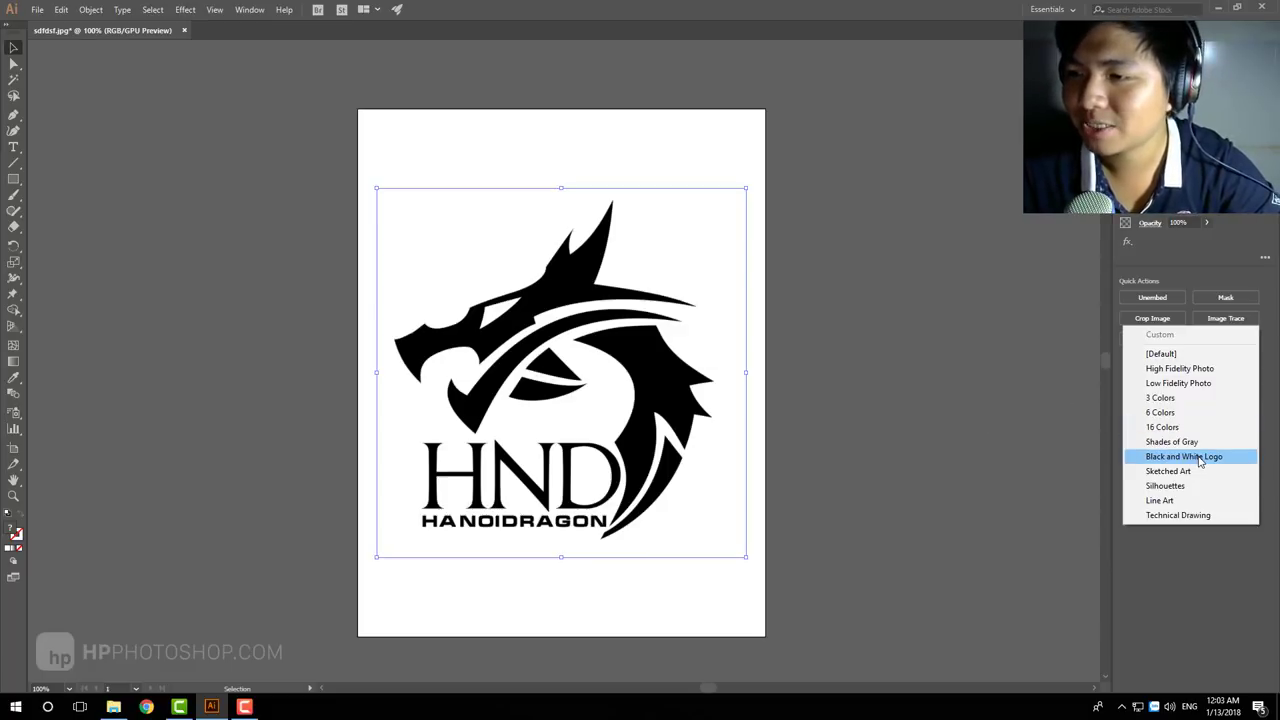
# Trace the logo with the Black and White Logo preset and zoom in on the HND lettering
pyautogui.click(1135, 456)
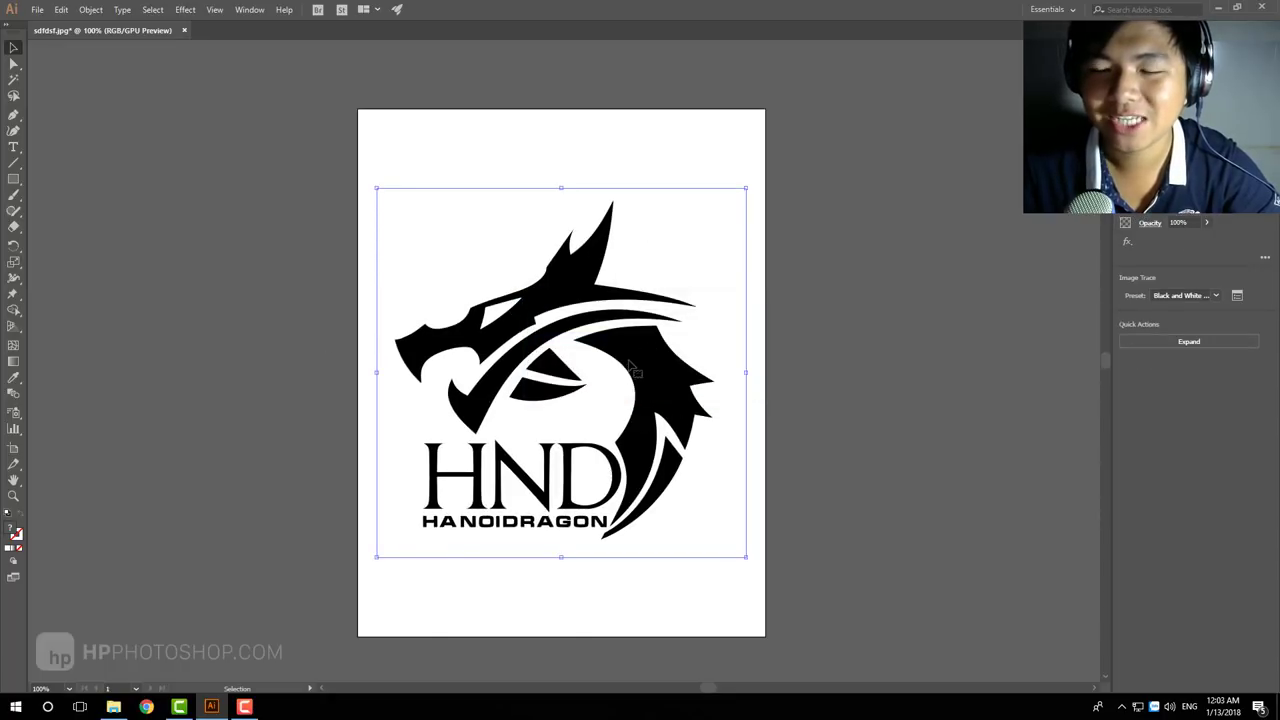
pyautogui.press('z')
pyautogui.click(590, 500)
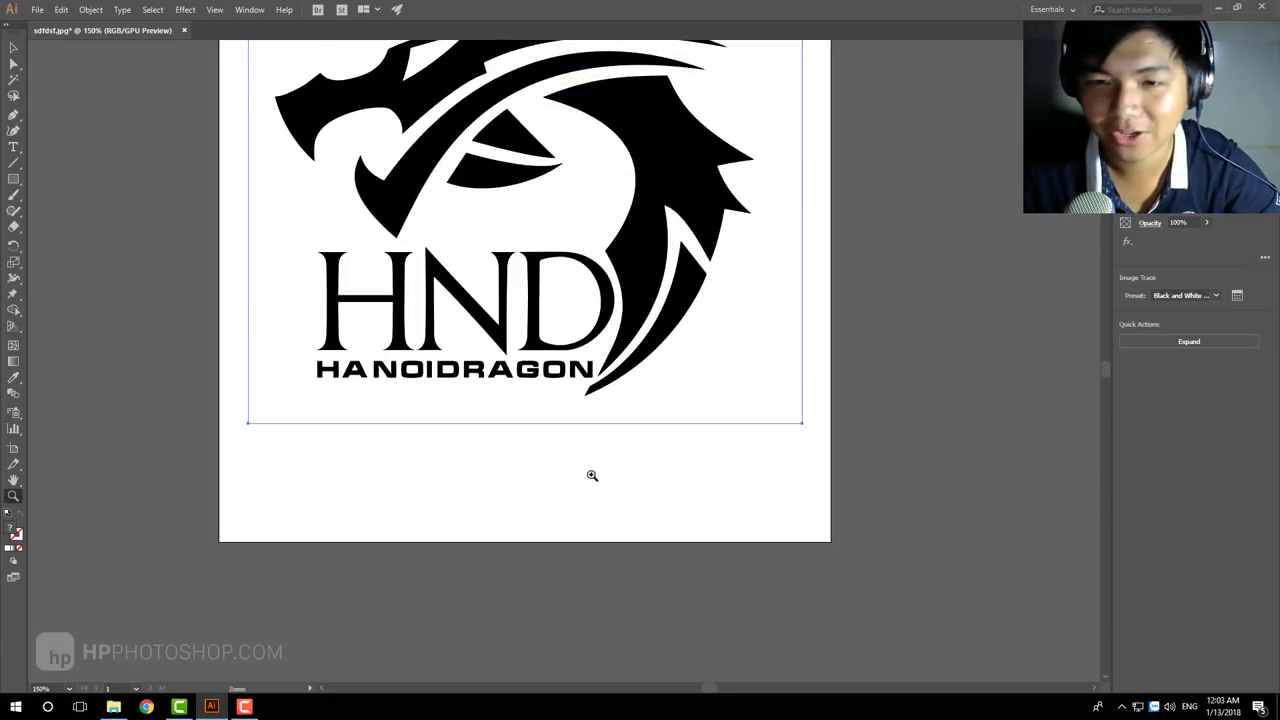
pyautogui.click(547, 349)
pyautogui.click(557, 379)
pyautogui.click(600, 365)
pyautogui.click(579, 343)
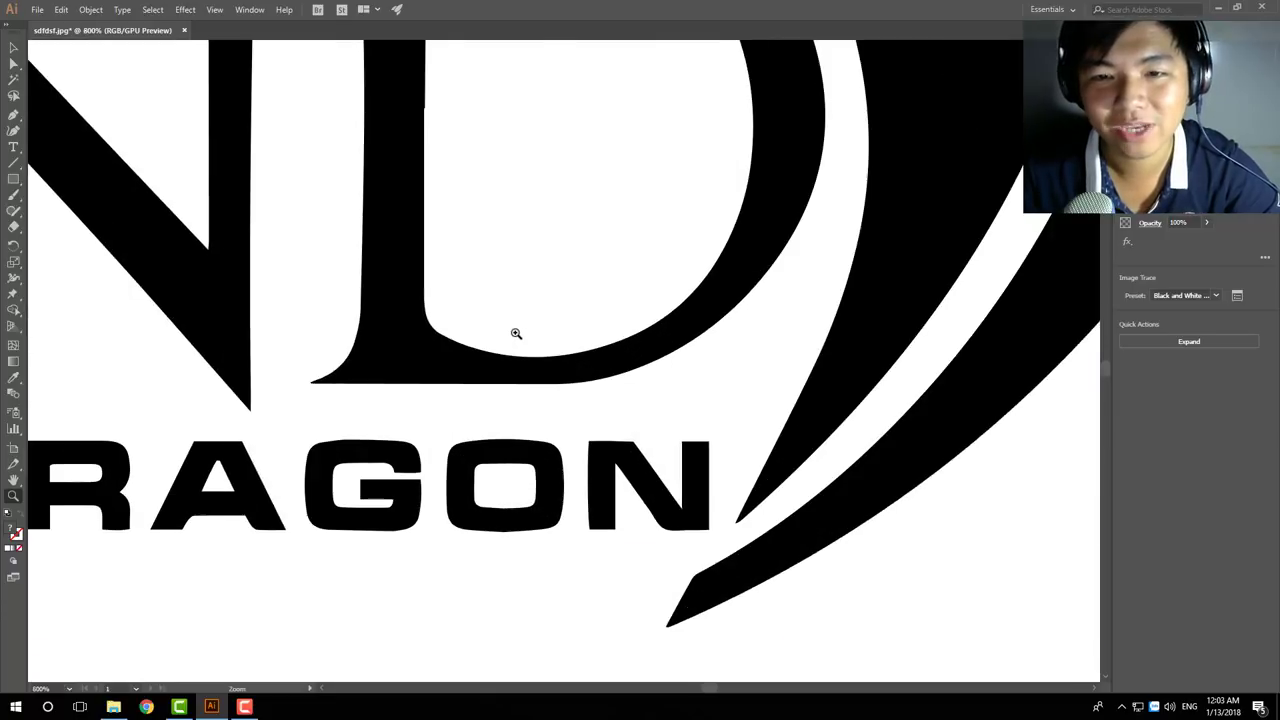
pyautogui.click(589, 351)
pyautogui.click(660, 345)
pyautogui.click(615, 332)
pyautogui.click(395, 383)
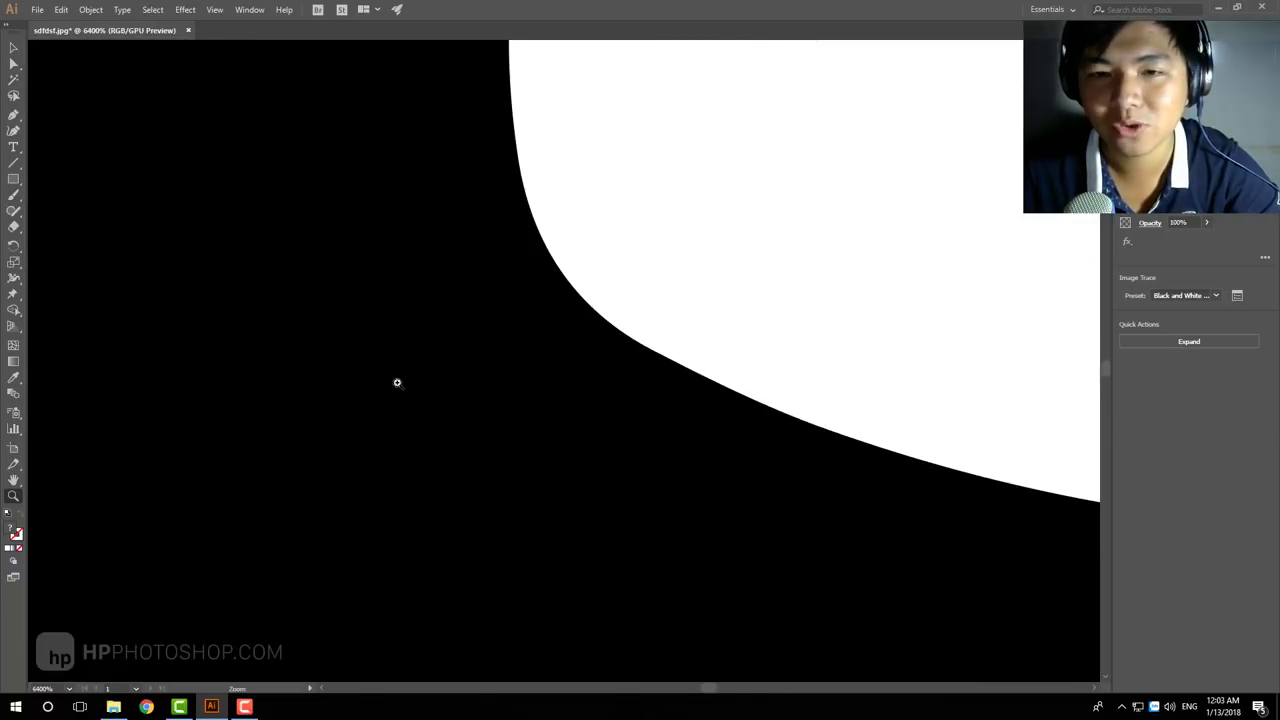
pyautogui.click(490, 383)
pyautogui.click(586, 305)
pyautogui.click(600, 329)
pyautogui.click(600, 329)
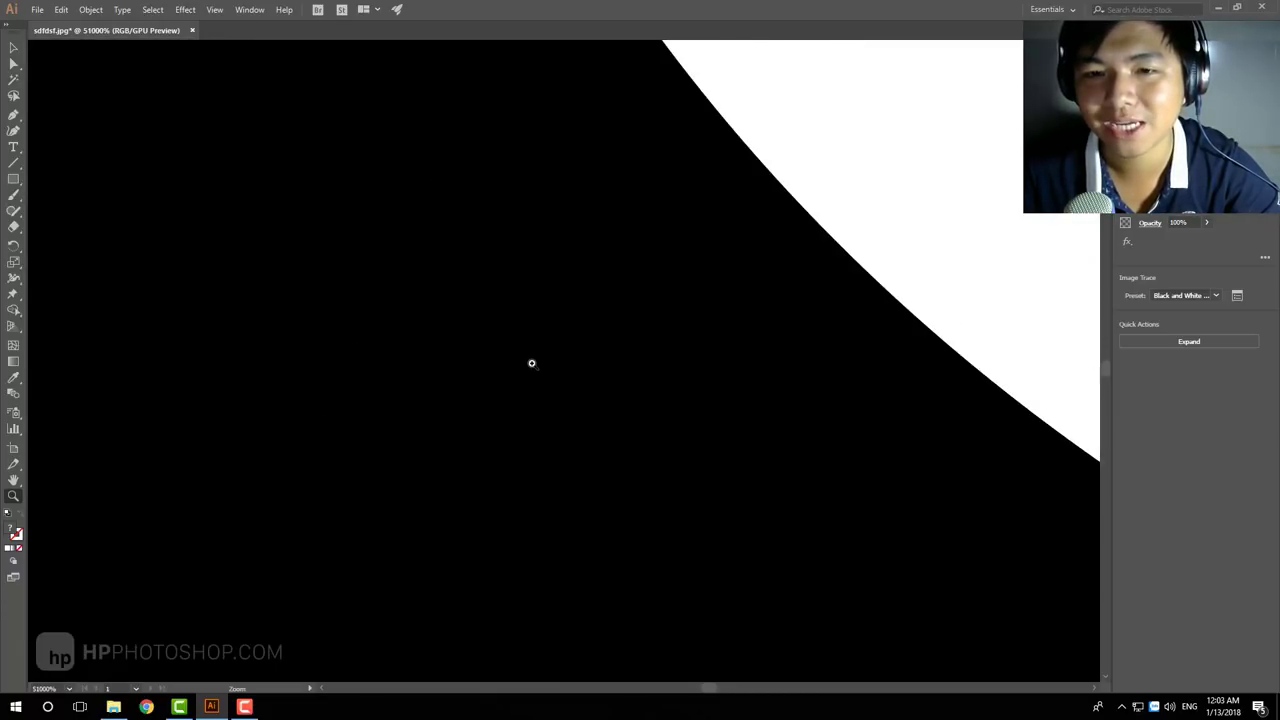
pyautogui.moveTo(894, 280)
pyautogui.mouseDown()
pyautogui.moveTo(414, 380)
pyautogui.moveTo(518, 365)
pyautogui.mouseUp()
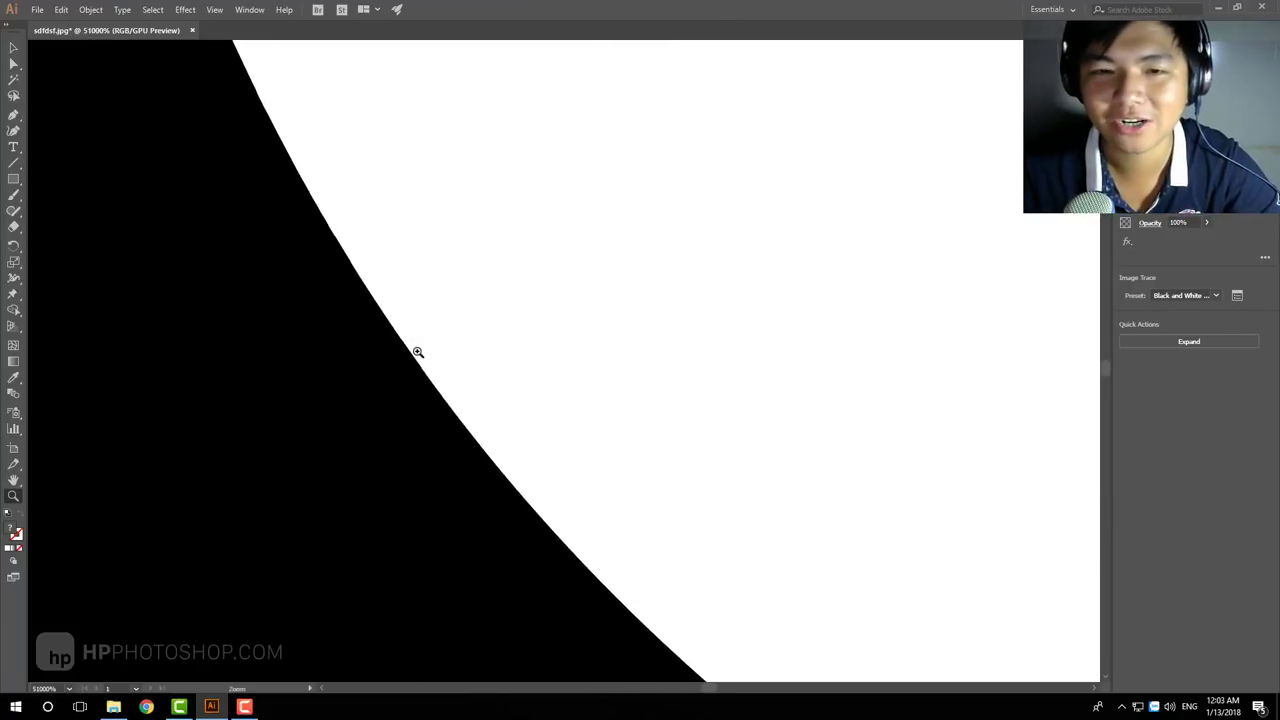
pyautogui.click(491, 343)
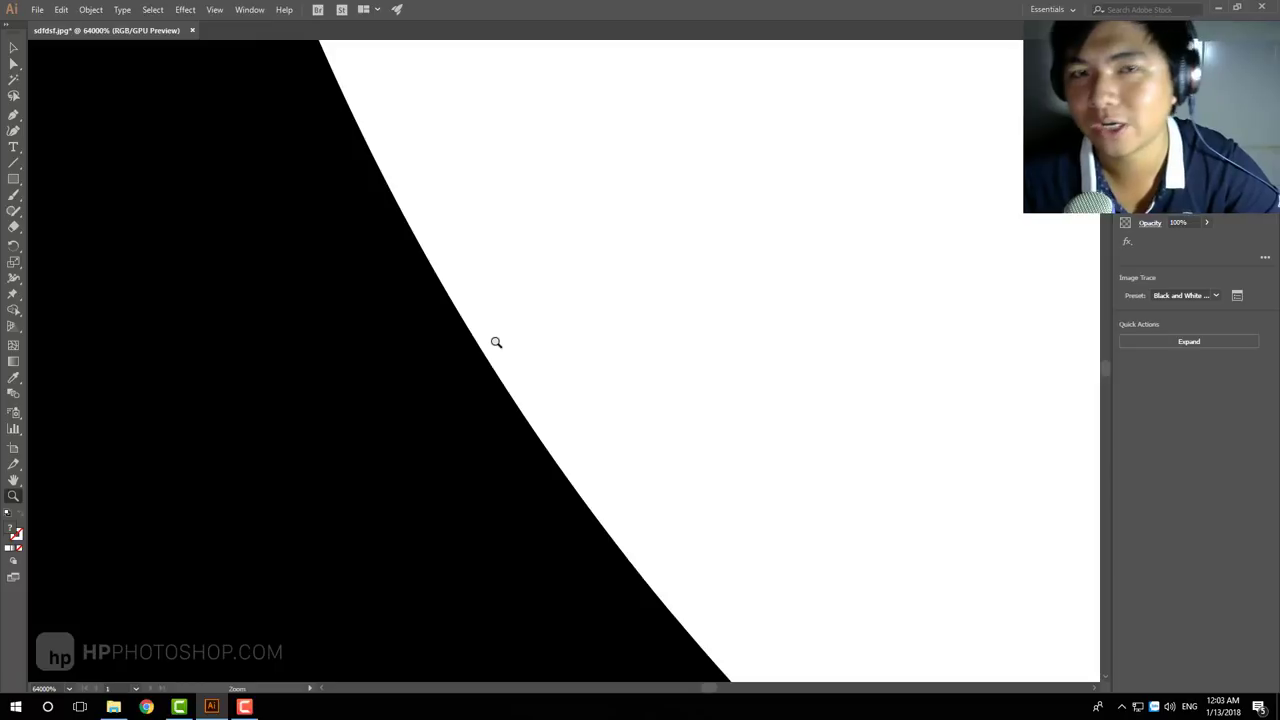
pyautogui.keyDown('alt'); pyautogui.click(495, 342); pyautogui.keyUp('alt')
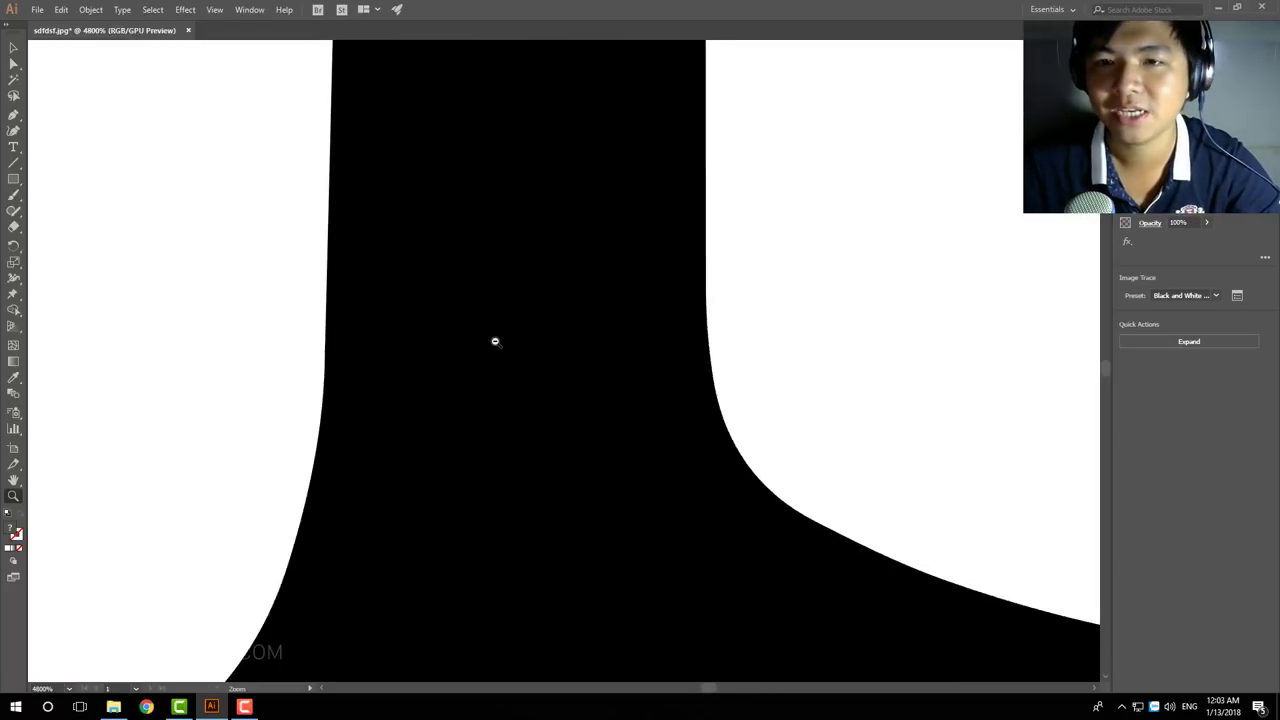
pyautogui.keyDown('alt'); pyautogui.click(495, 342); pyautogui.keyUp('alt')
pyautogui.keyDown('alt'); pyautogui.click(494, 343); pyautogui.keyUp('alt')
pyautogui.keyDown('alt'); pyautogui.click(495, 343); pyautogui.keyUp('alt')
pyautogui.keyDown('alt'); pyautogui.click(500, 342); pyautogui.keyUp('alt')
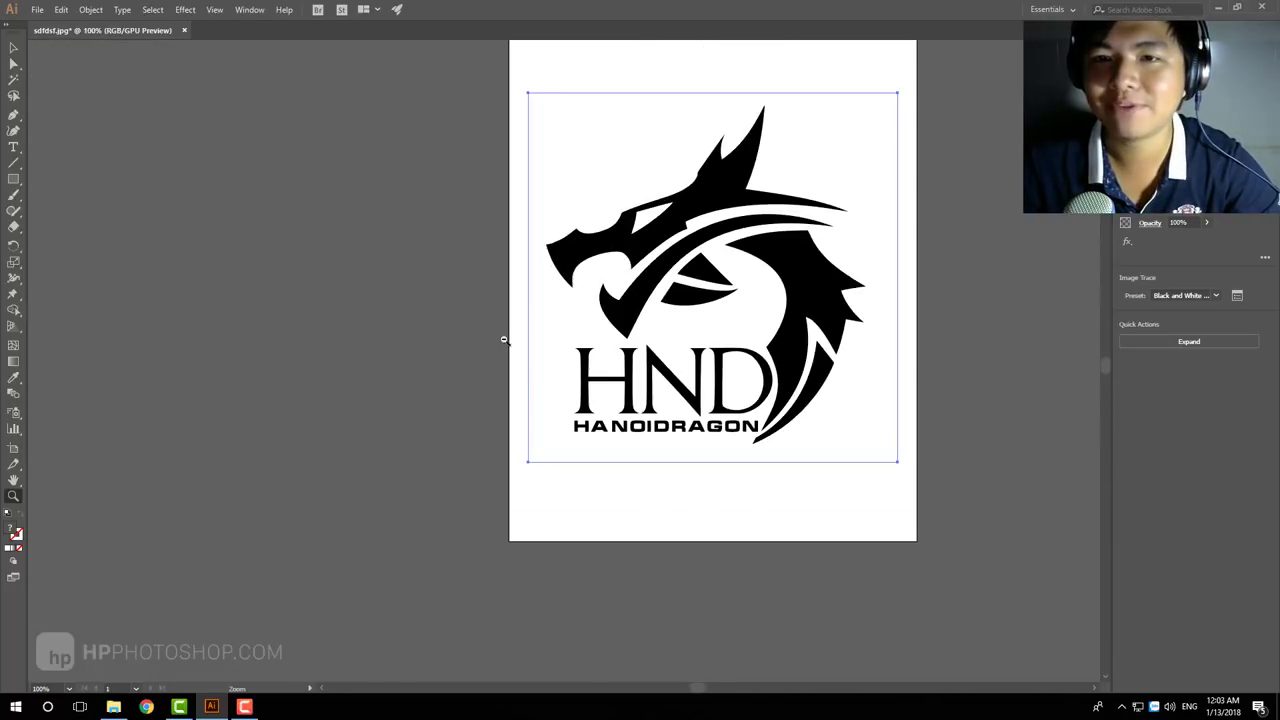
# Expand the Black and White Logo trace into vector paths and reselect the resulting group
pyautogui.click(631, 366)
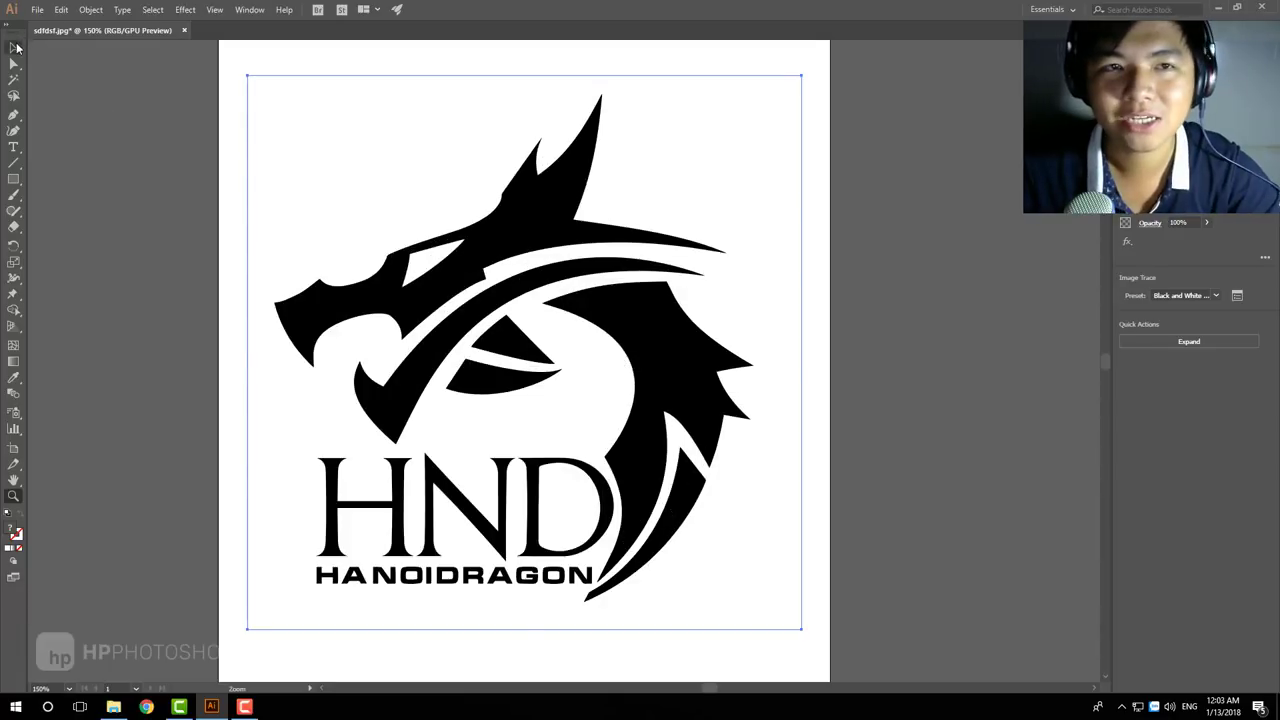
pyautogui.click(13, 47)
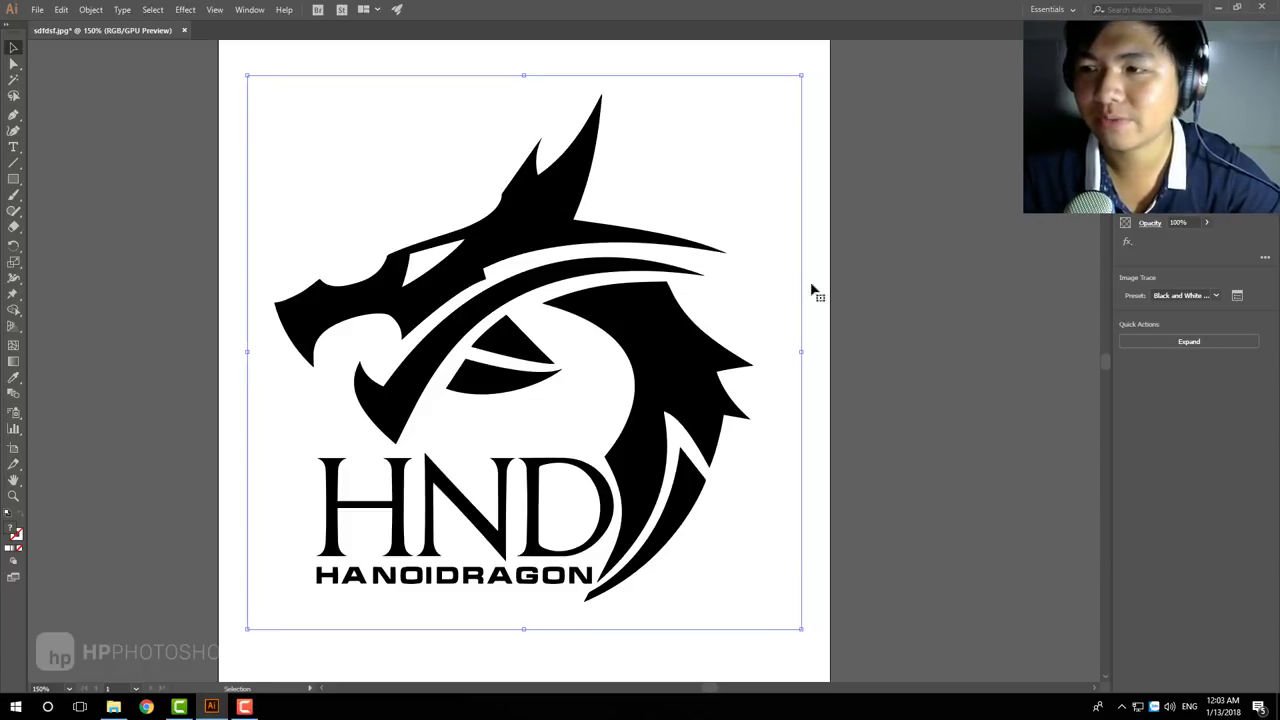
pyautogui.click(1194, 344)
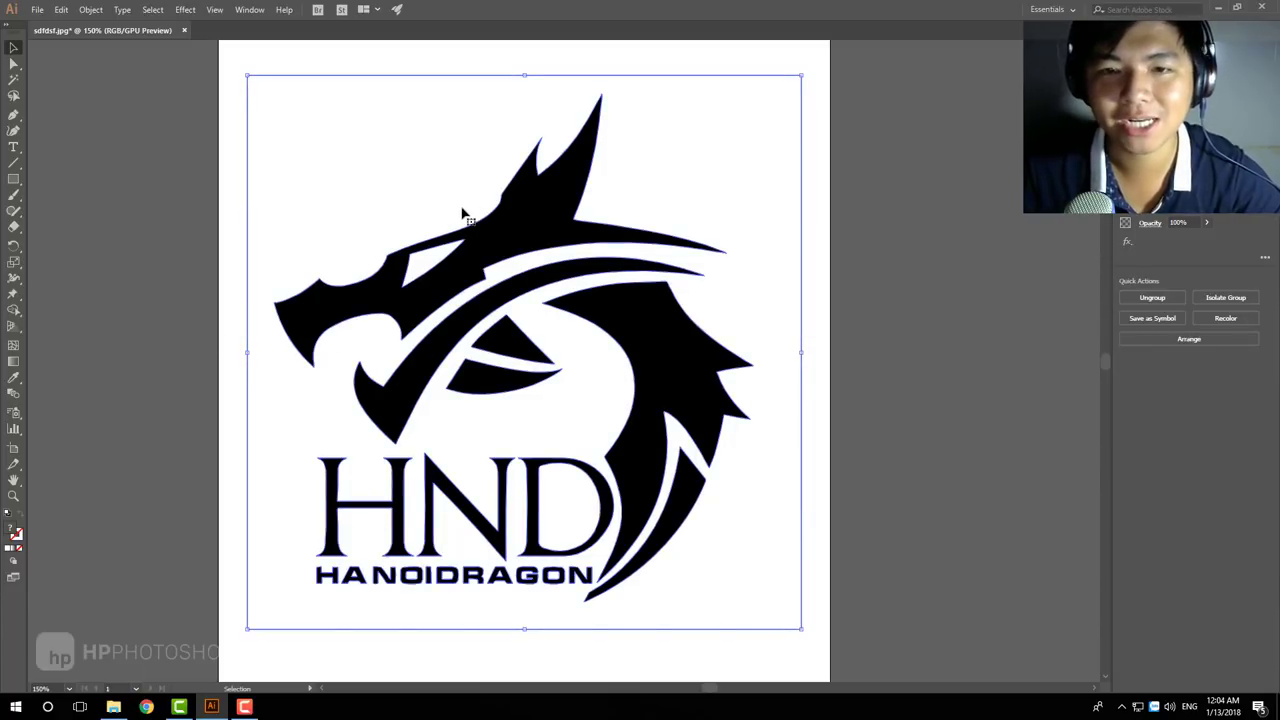
pyautogui.click(210, 240)
pyautogui.click(300, 300)
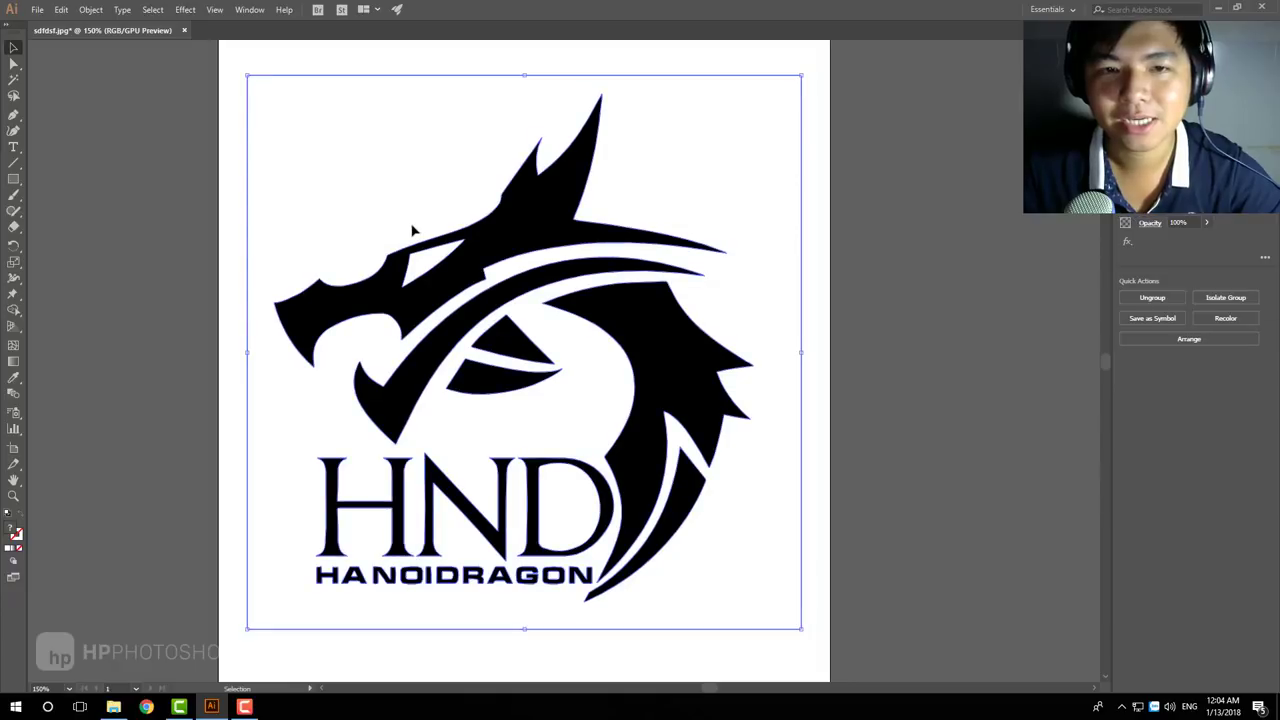
# Ungroup the expanded dragon logo into separate shapes and deselect it
pyautogui.rightClick(522, 232)
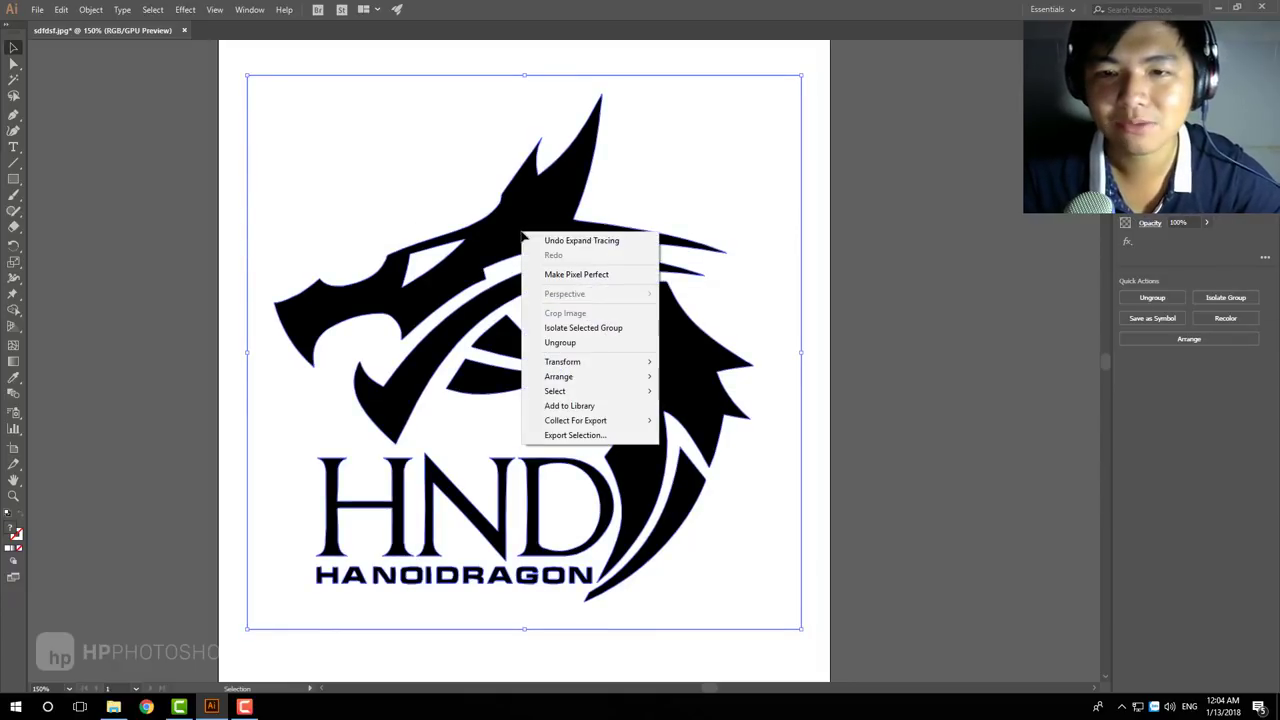
pyautogui.click(560, 342)
pyautogui.click(869, 226)
pyautogui.click(697, 185)
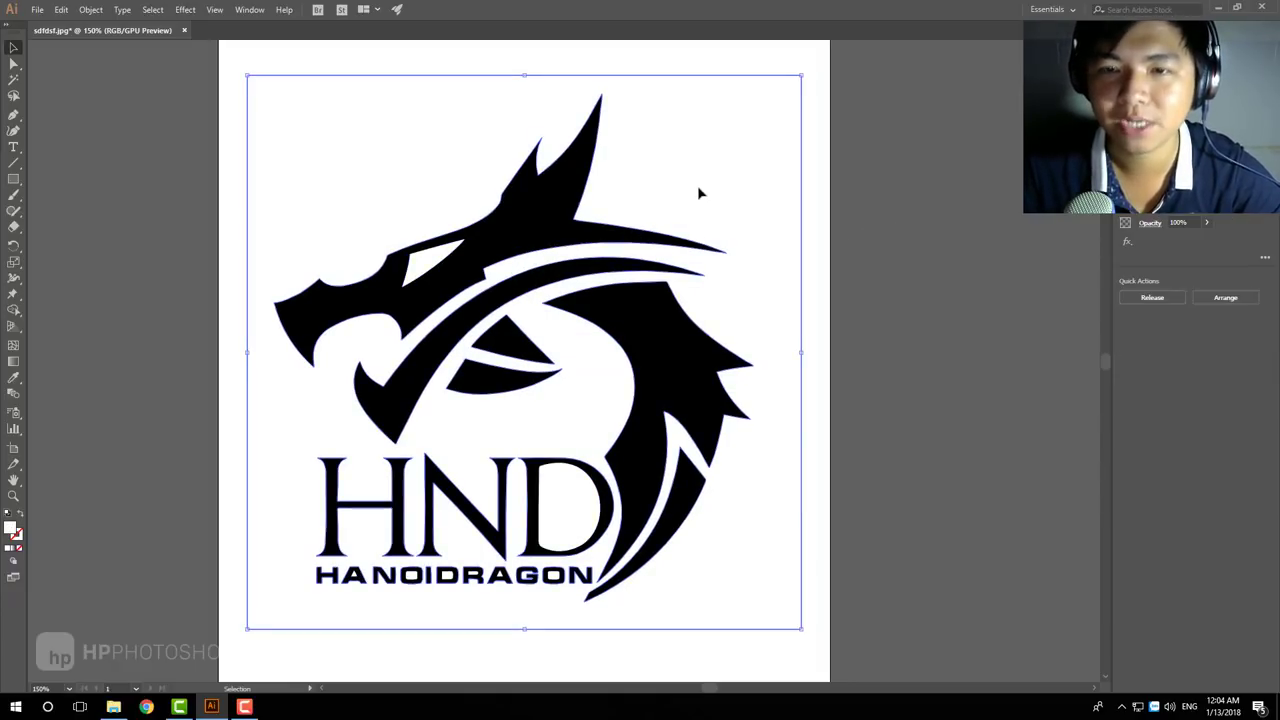
pyautogui.click(698, 187)
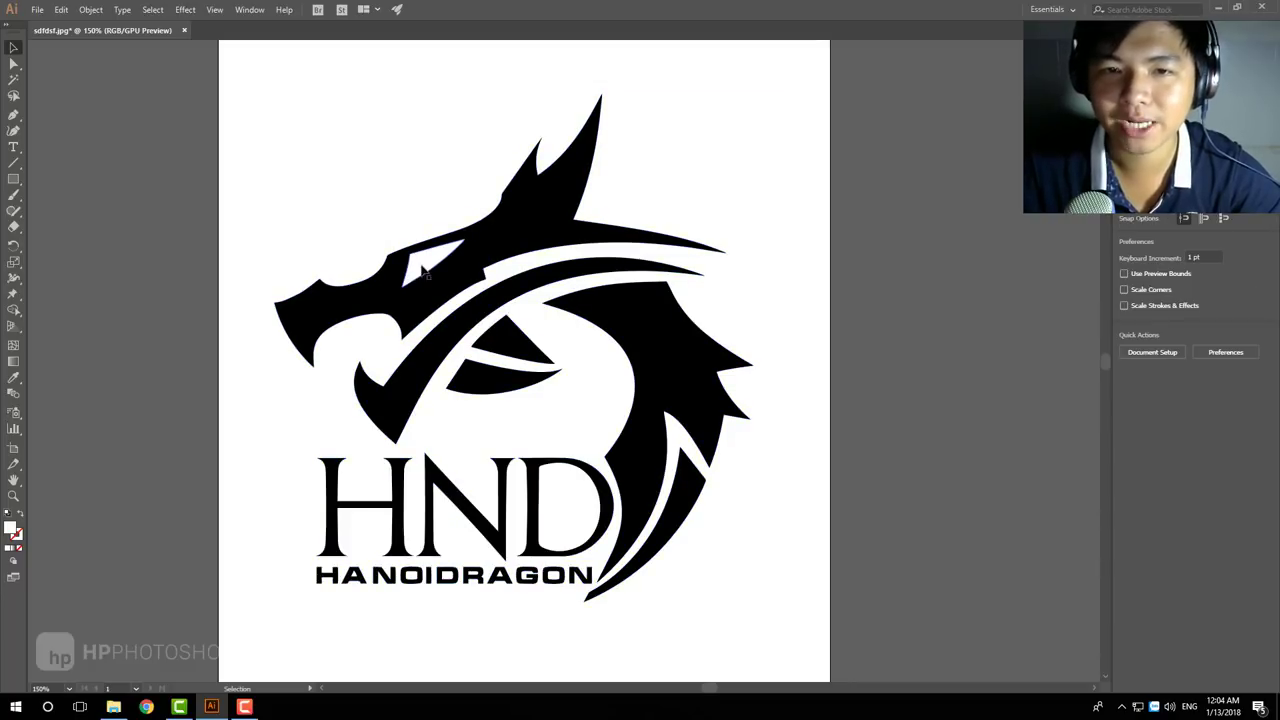
# Check that the dragon's eye and the A's counter select as separate shapes
pyautogui.click(410, 270)
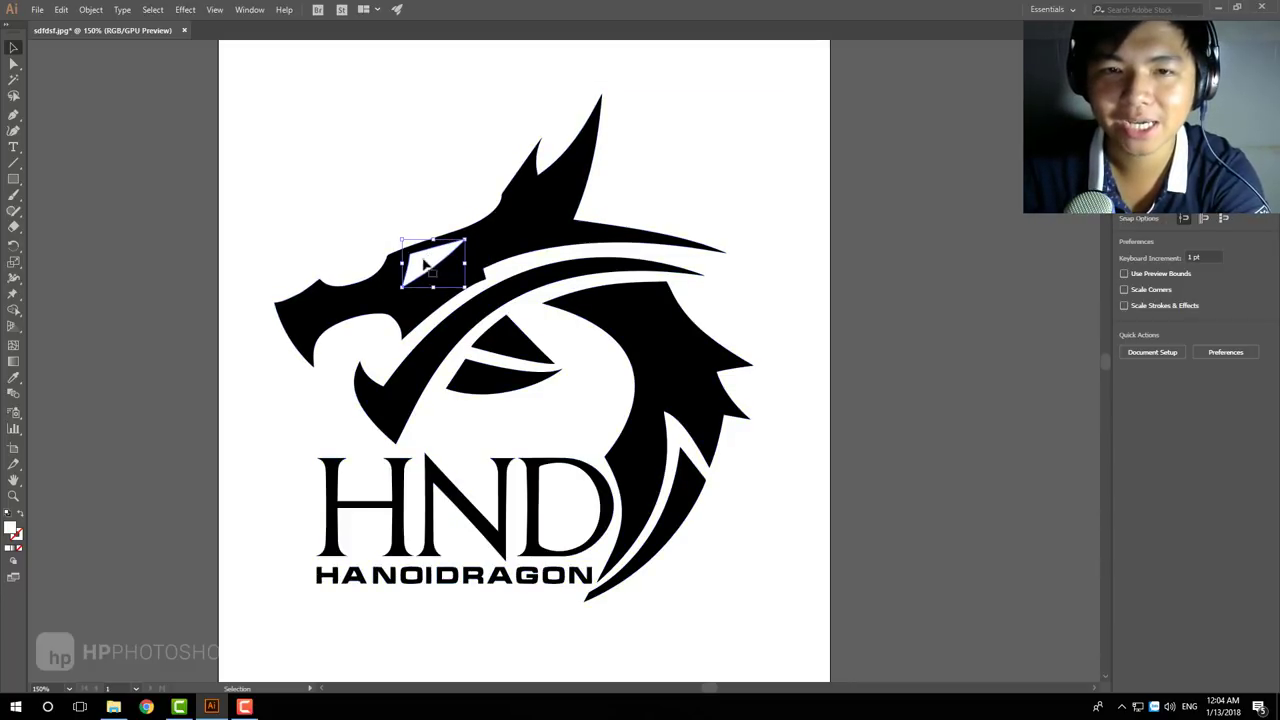
pyautogui.moveTo(460, 232); pyautogui.dragTo(400, 282)
pyautogui.click(530, 358)
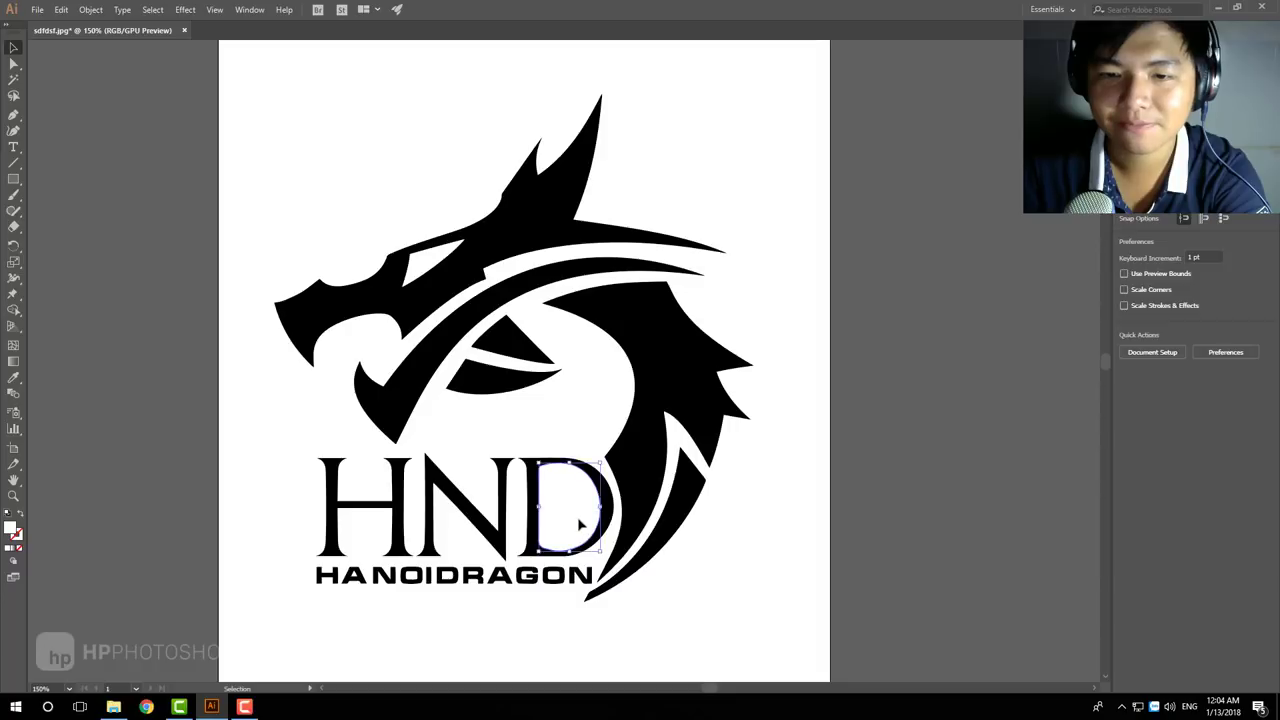
pyautogui.click(410, 576)
pyautogui.click(378, 586)
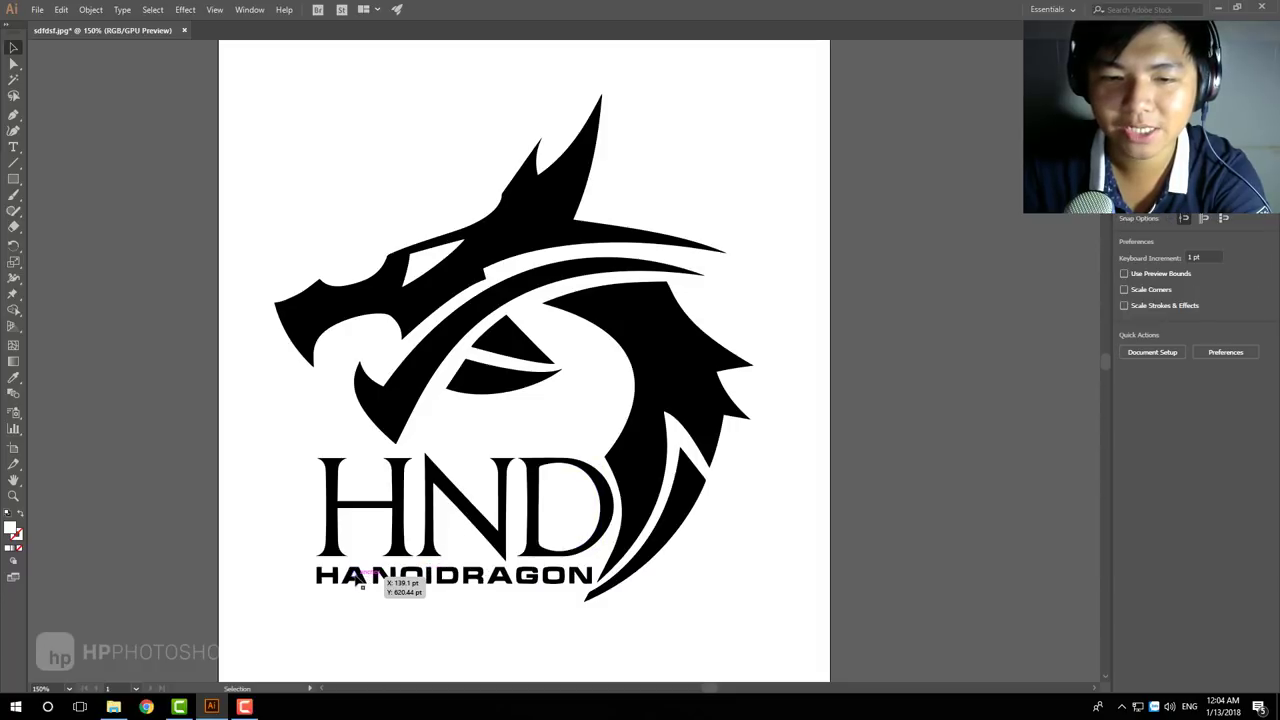
pyautogui.click(360, 578)
pyautogui.click(447, 590)
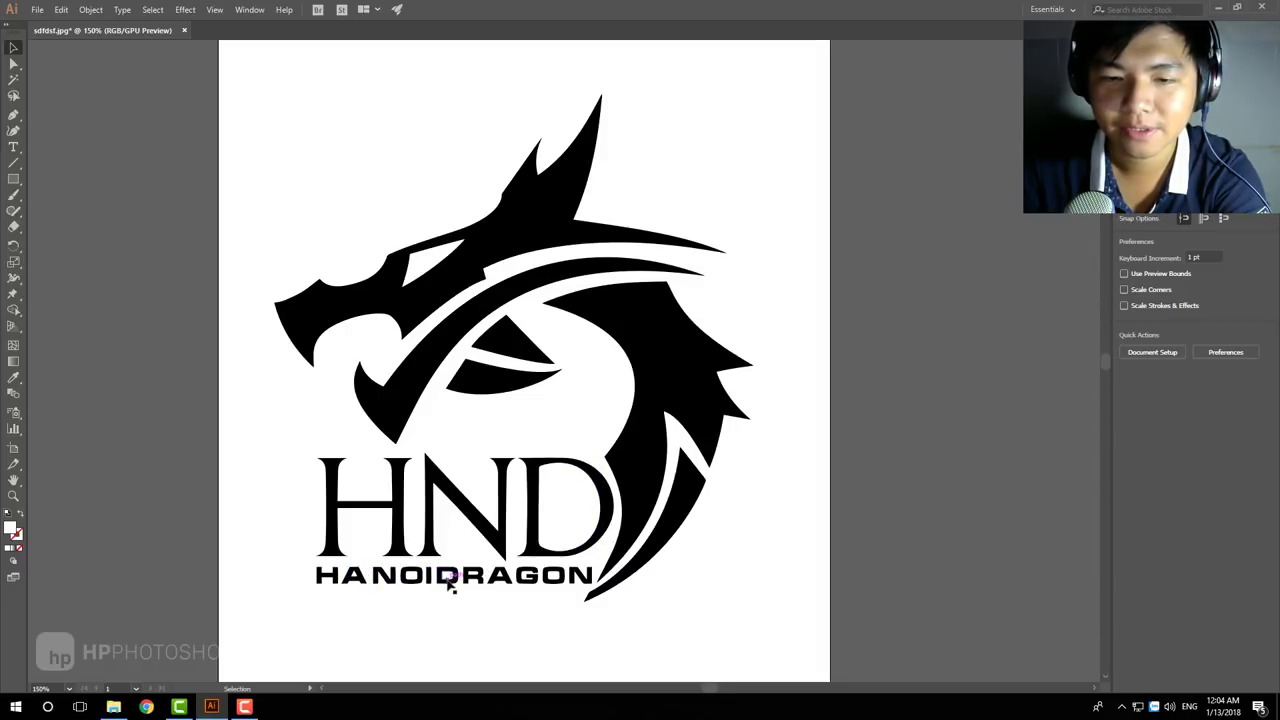
# Check the A, G and O counter shapes in DRAGON individually, then zoom out to the whole page
pyautogui.click(498, 577)
pyautogui.click(506, 590)
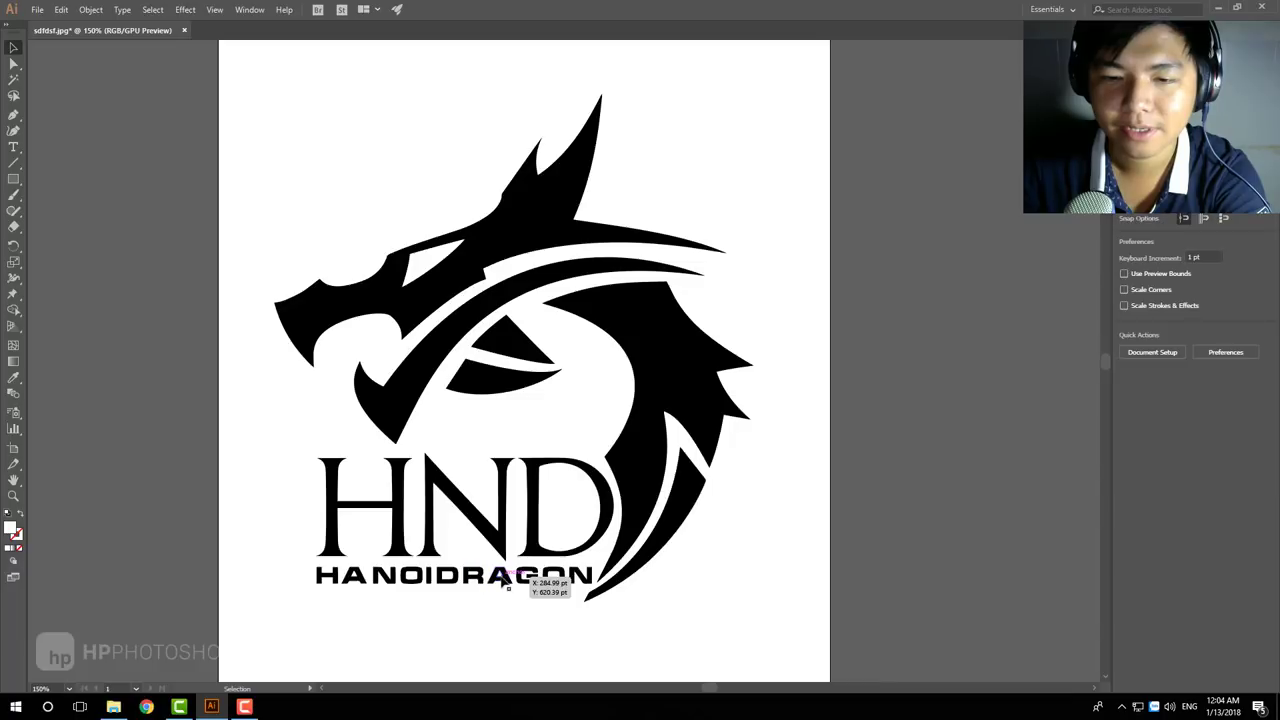
pyautogui.click(500, 576)
pyautogui.click(552, 592)
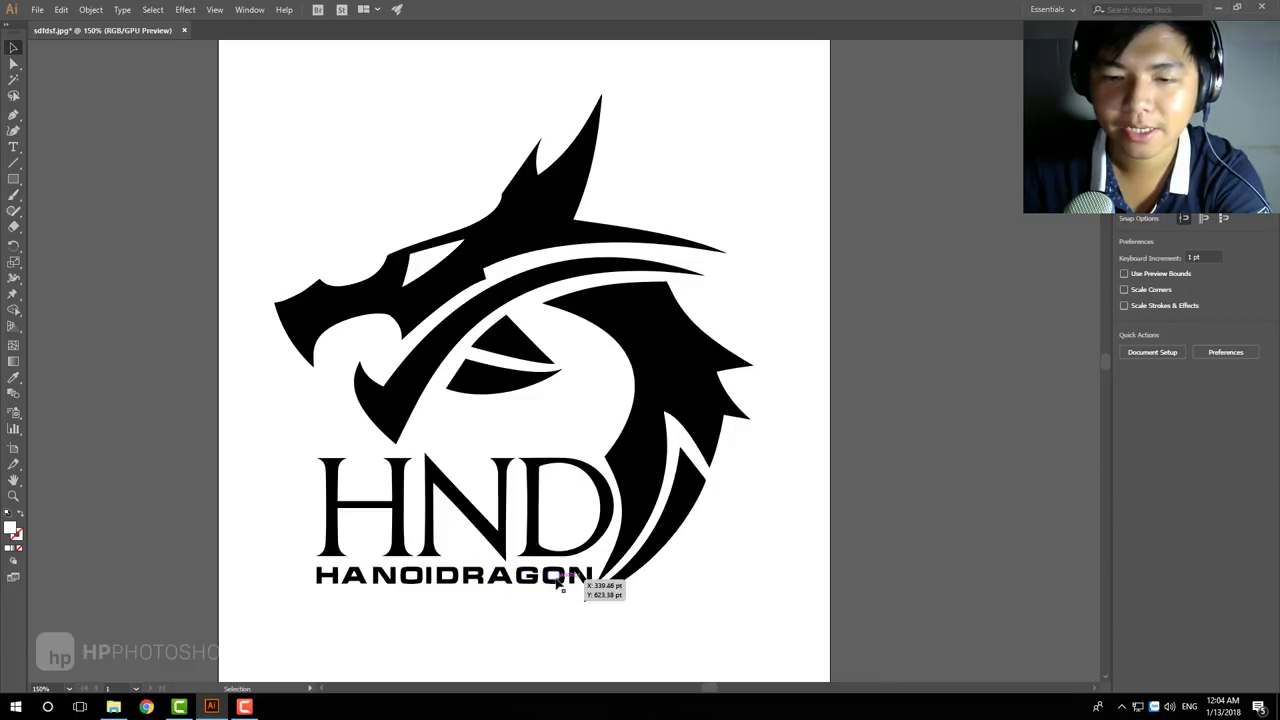
pyautogui.click(563, 583)
pyautogui.click(555, 578)
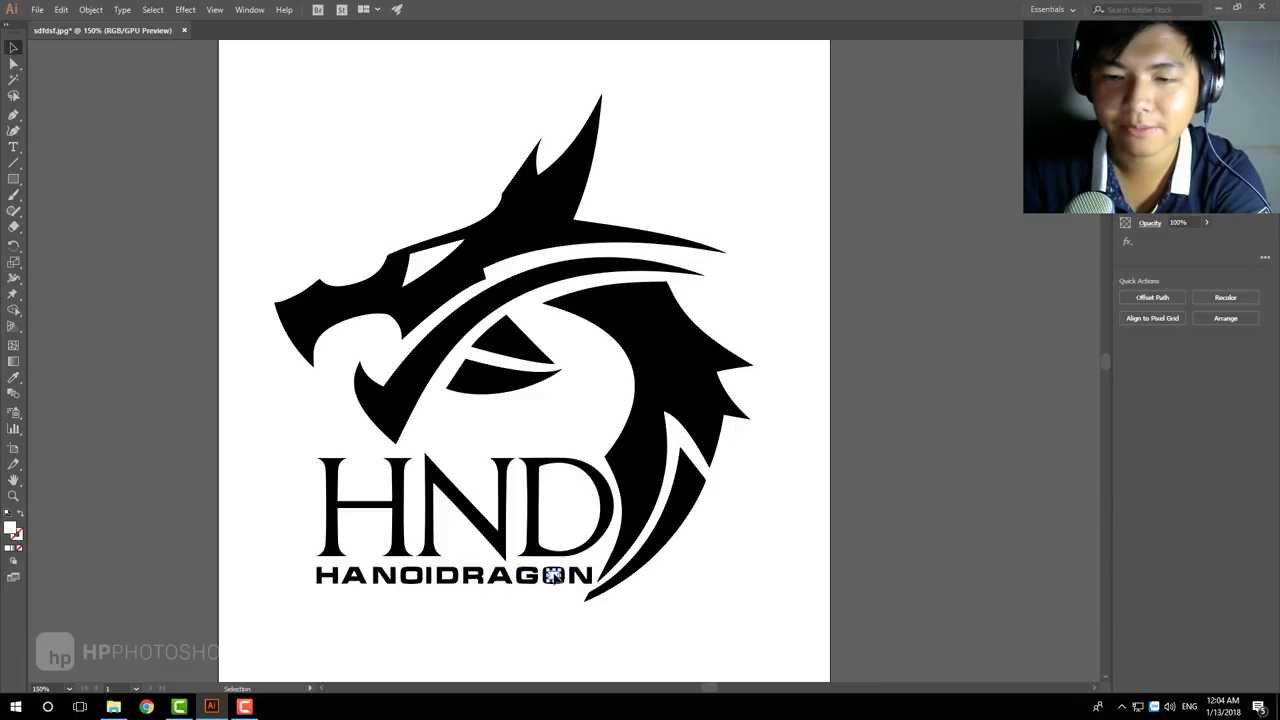
pyautogui.click(640, 590)
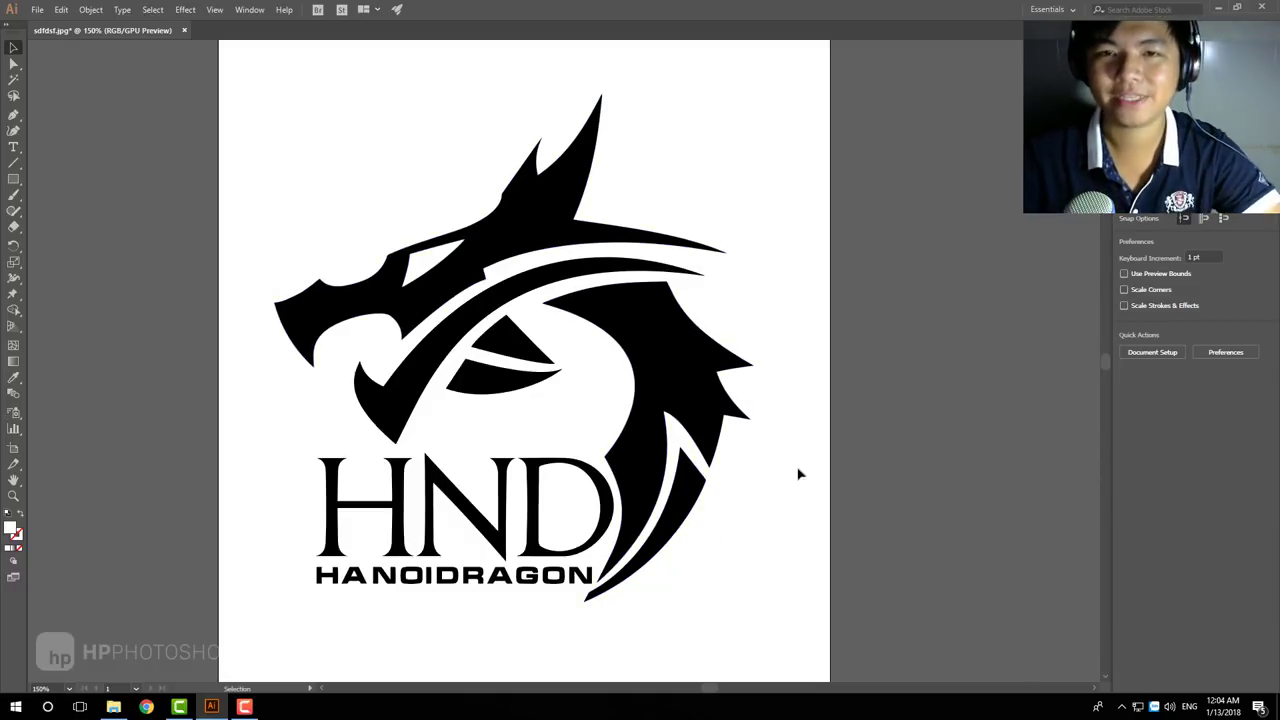
pyautogui.hotkey('ctrl', '-')
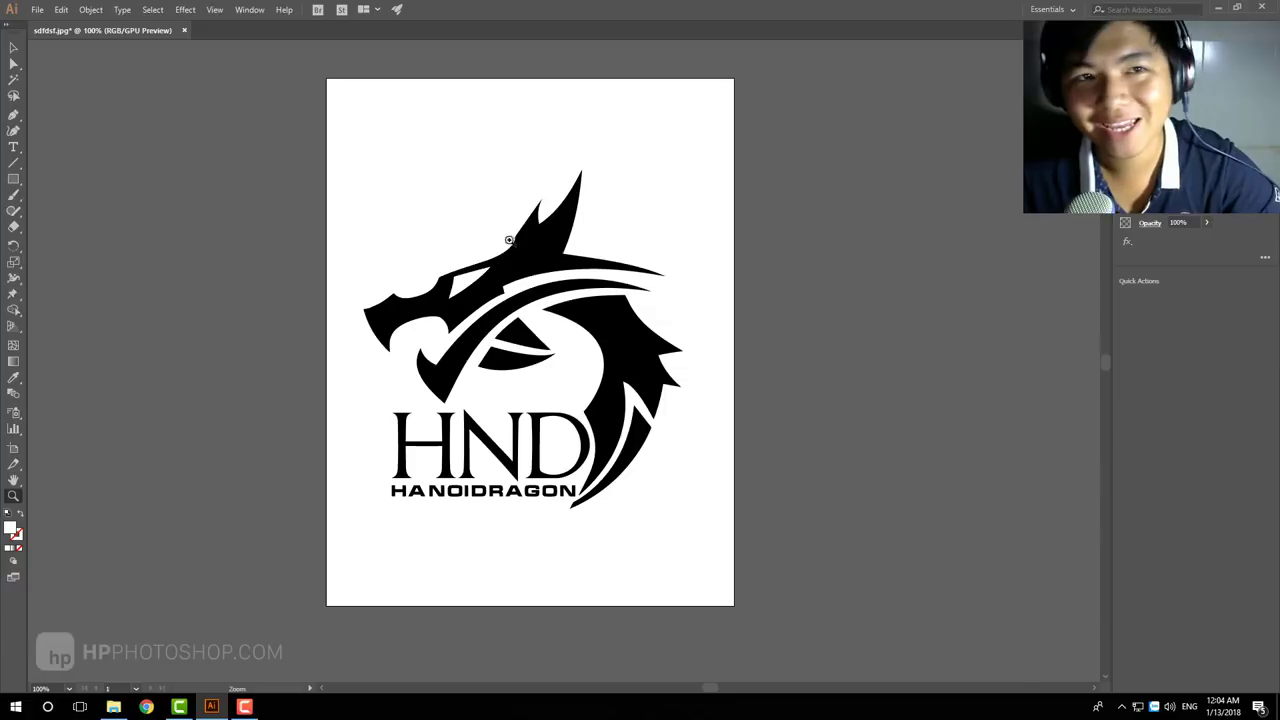
# Save the document as sdfdsf.ai on the Desktop with the Adobe Illustrator (*.AI) type
pyautogui.click(38, 10)
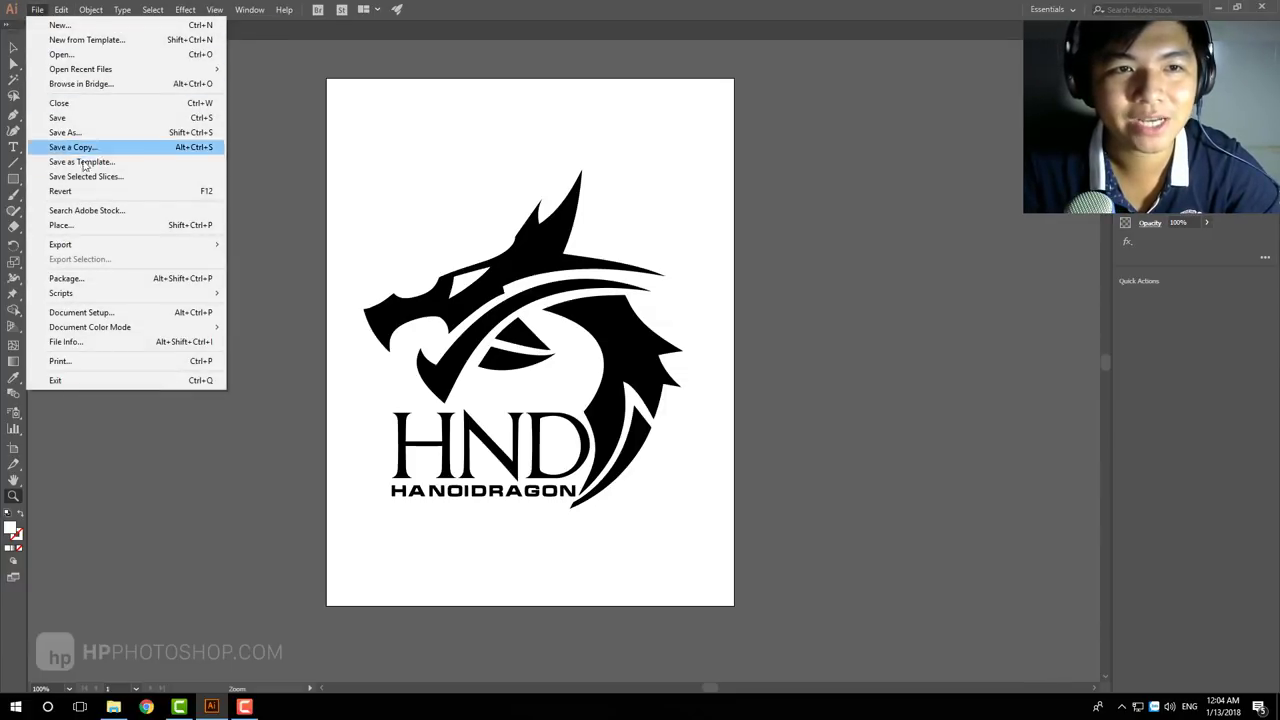
pyautogui.click(65, 132)
pyautogui.click(195, 308)
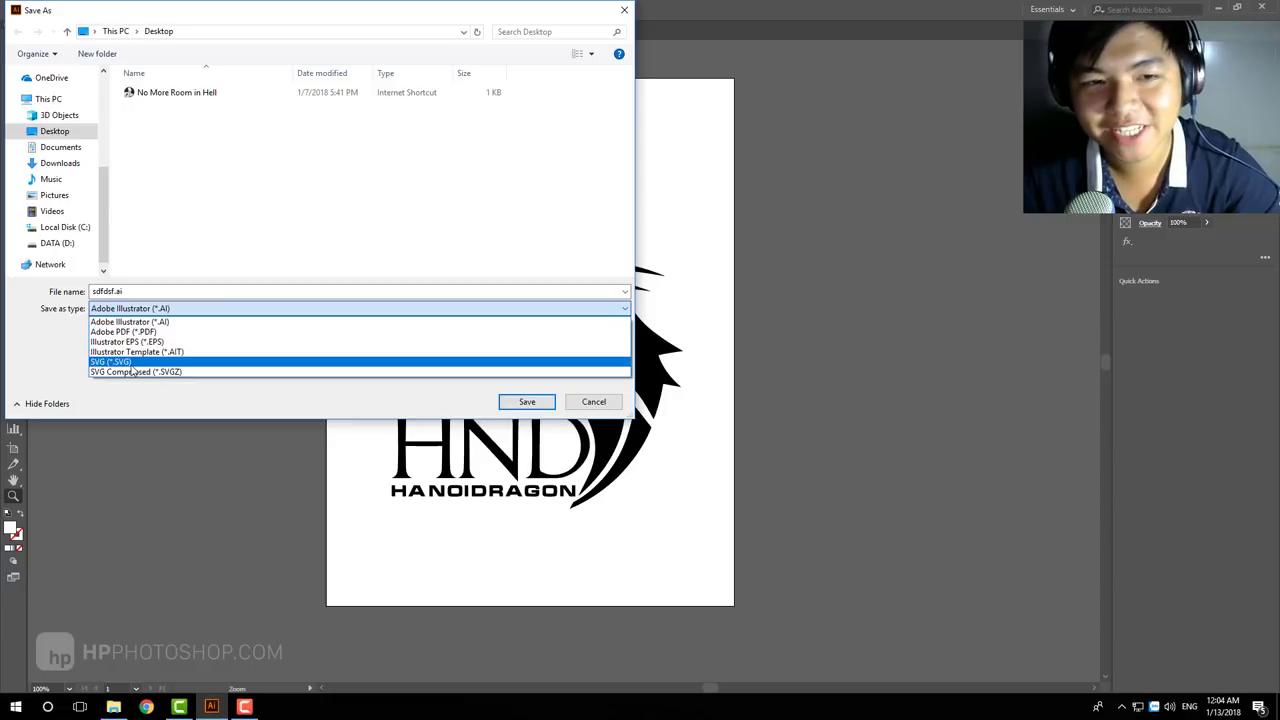
pyautogui.click(150, 321)
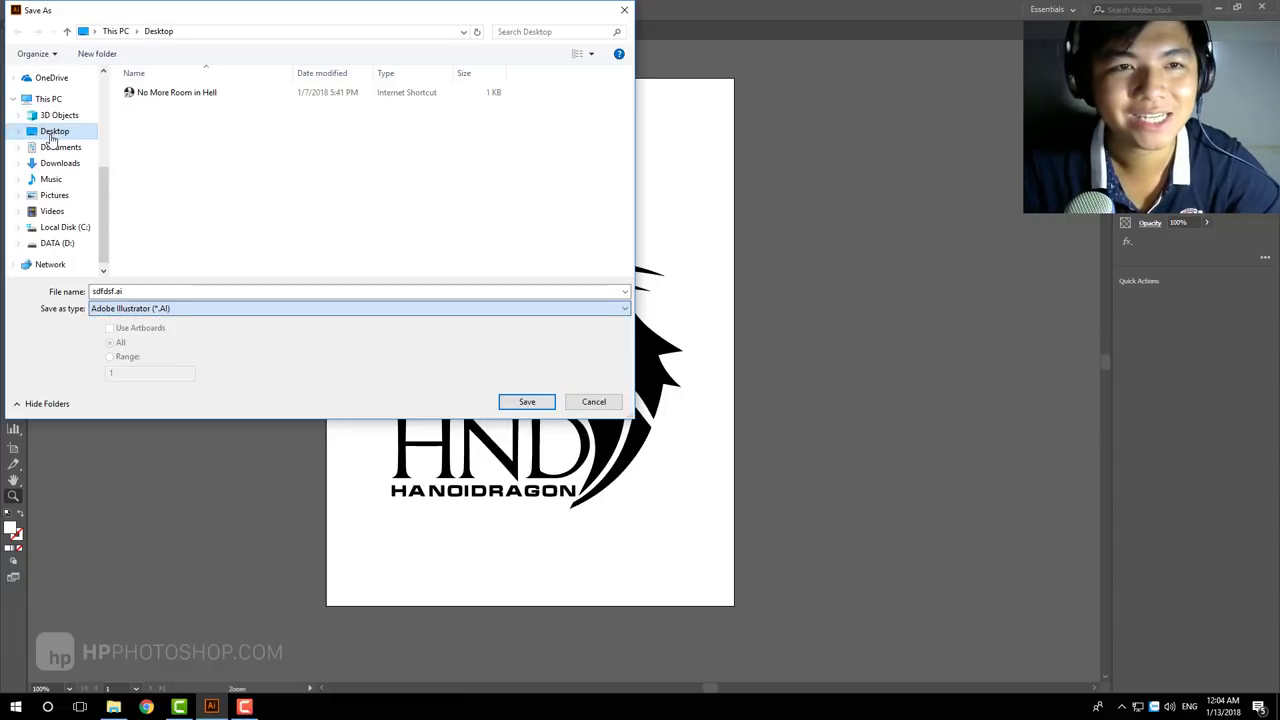
pyautogui.click(165, 307)
pyautogui.click(163, 309)
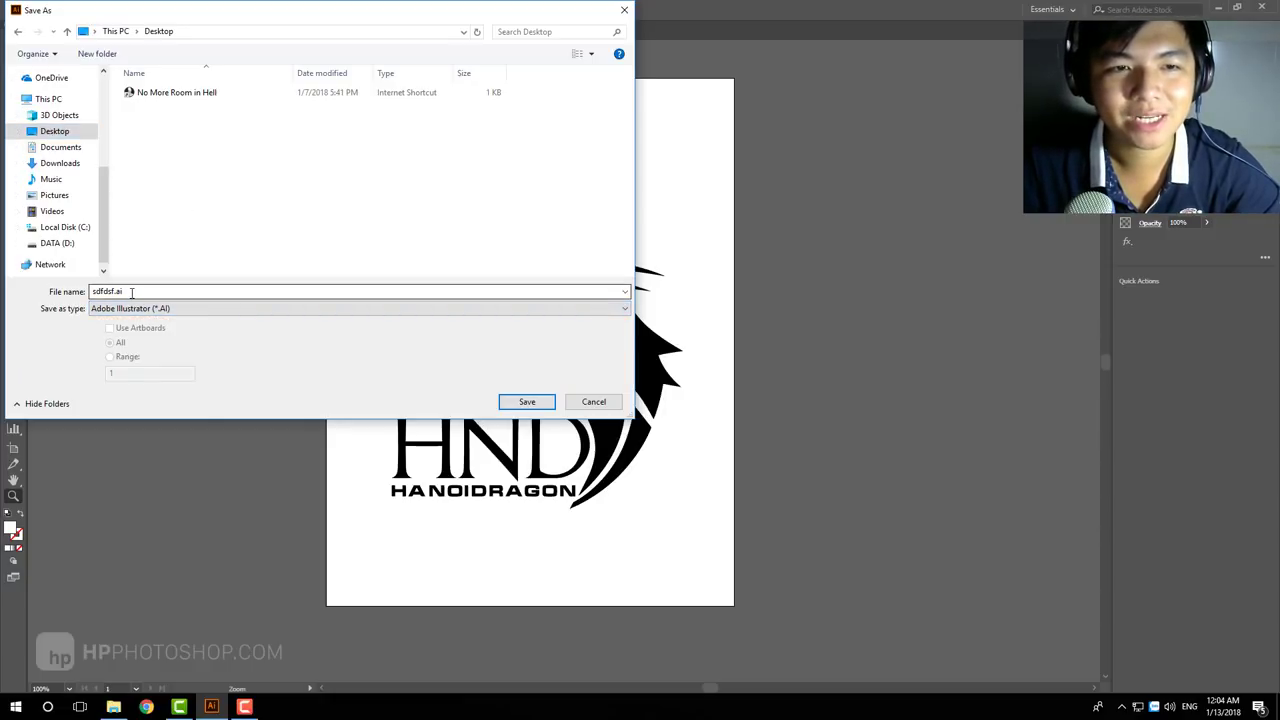
pyautogui.click(503, 405)
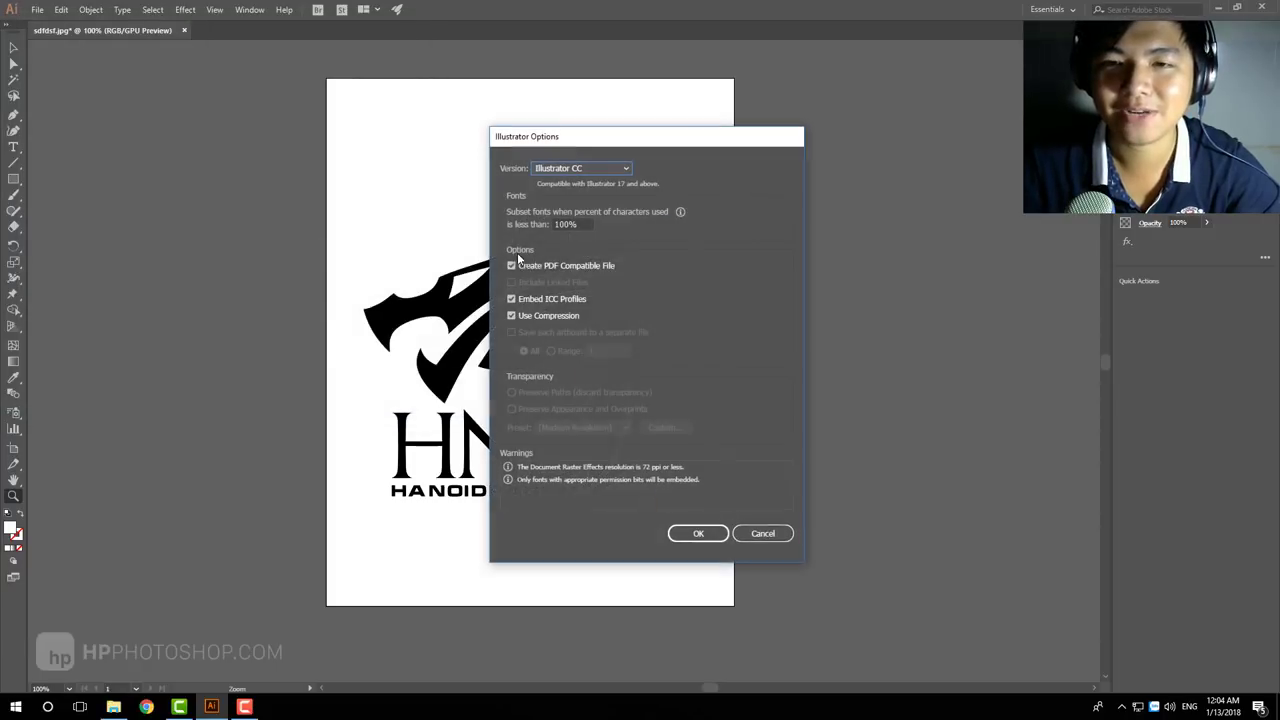
# Set the save version to Illustrator CS3 and accept the legacy-format warning
pyautogui.click(605, 170)
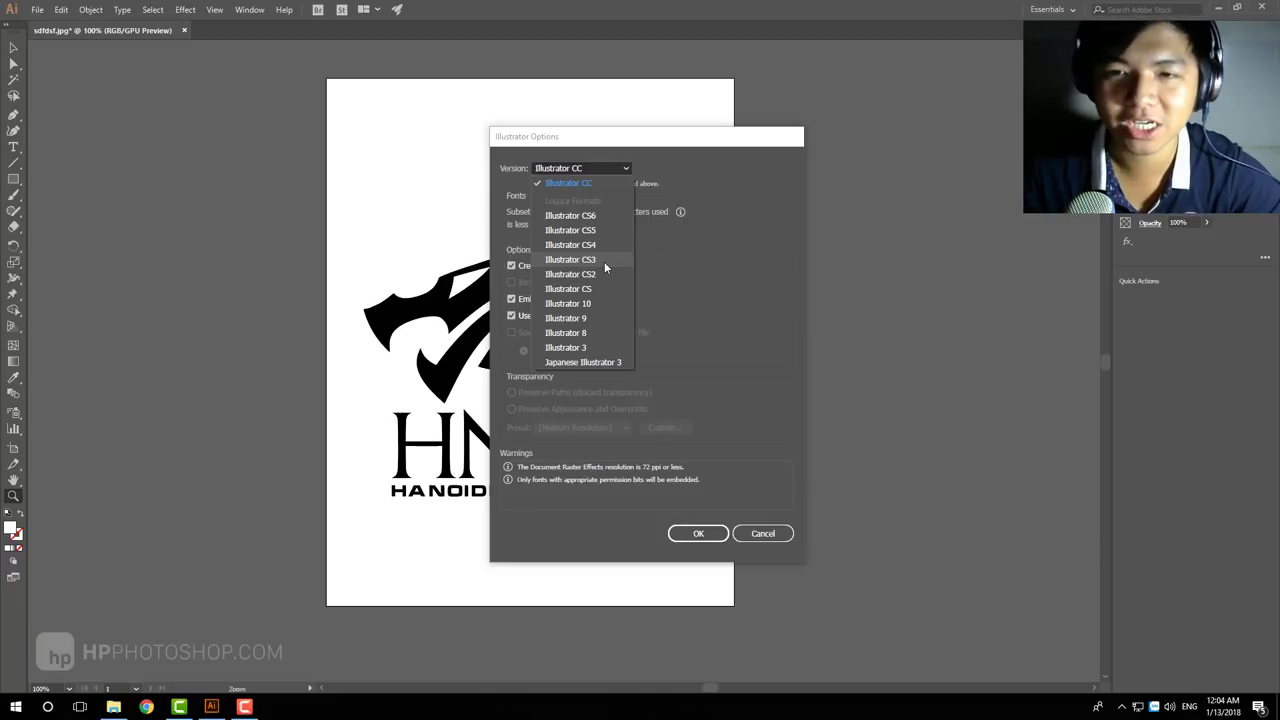
pyautogui.click(604, 261)
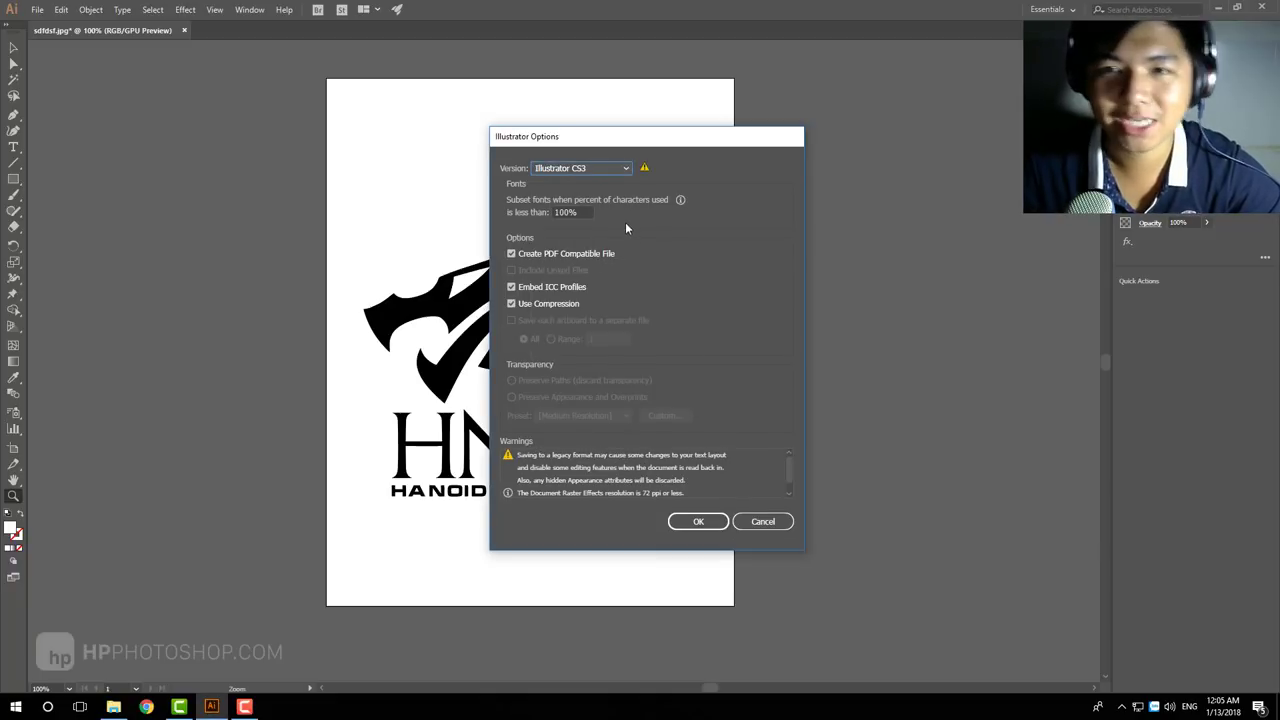
pyautogui.moveTo(737, 140); pyautogui.dragTo(934, 144)
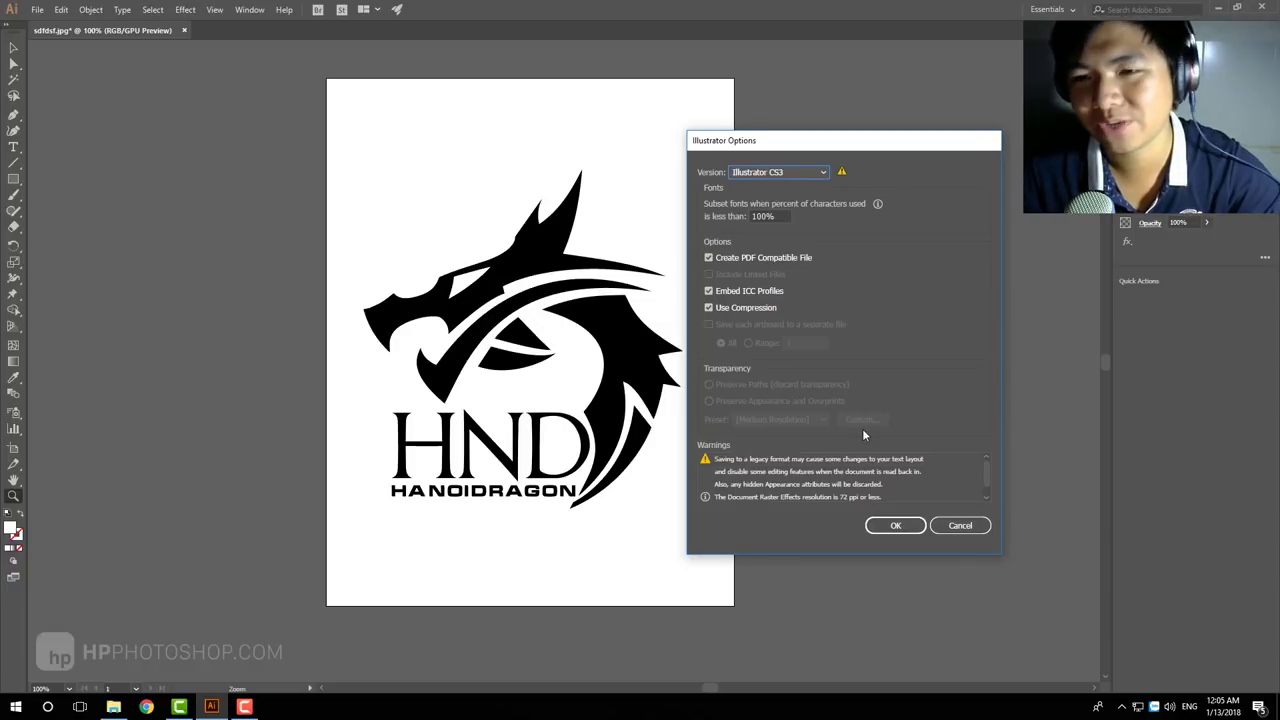
pyautogui.click(897, 525)
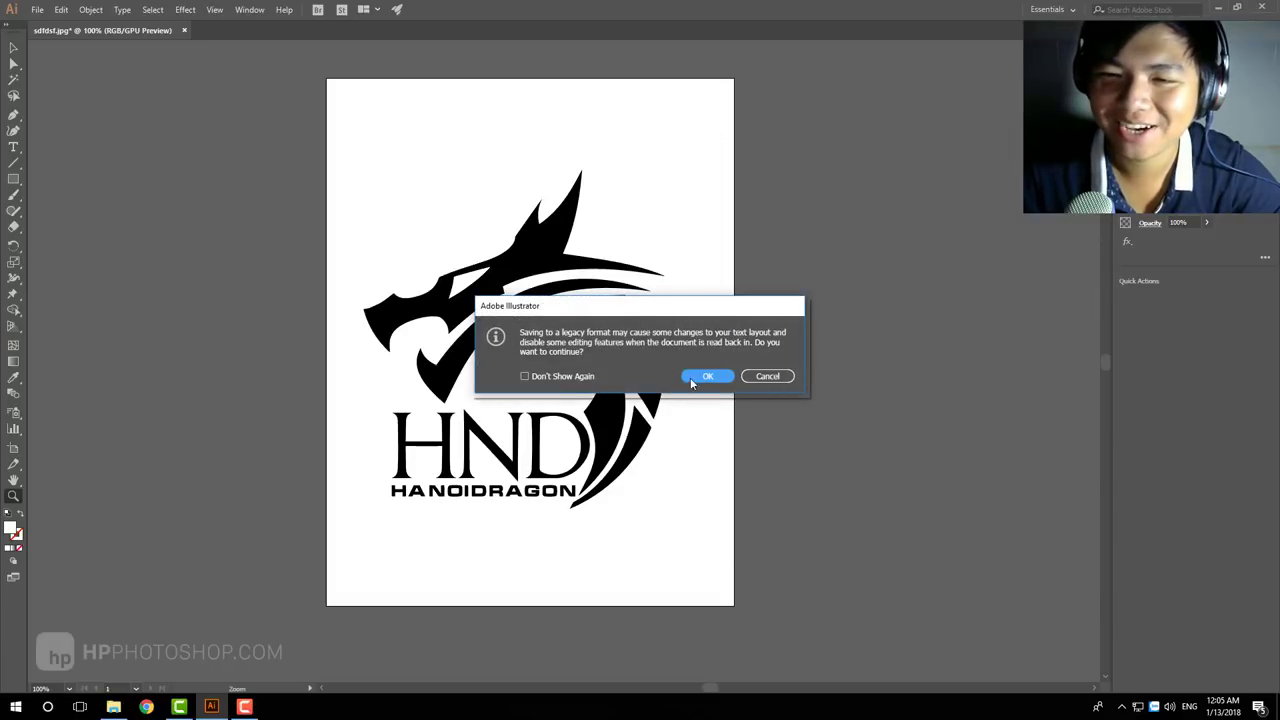
pyautogui.click(698, 376)
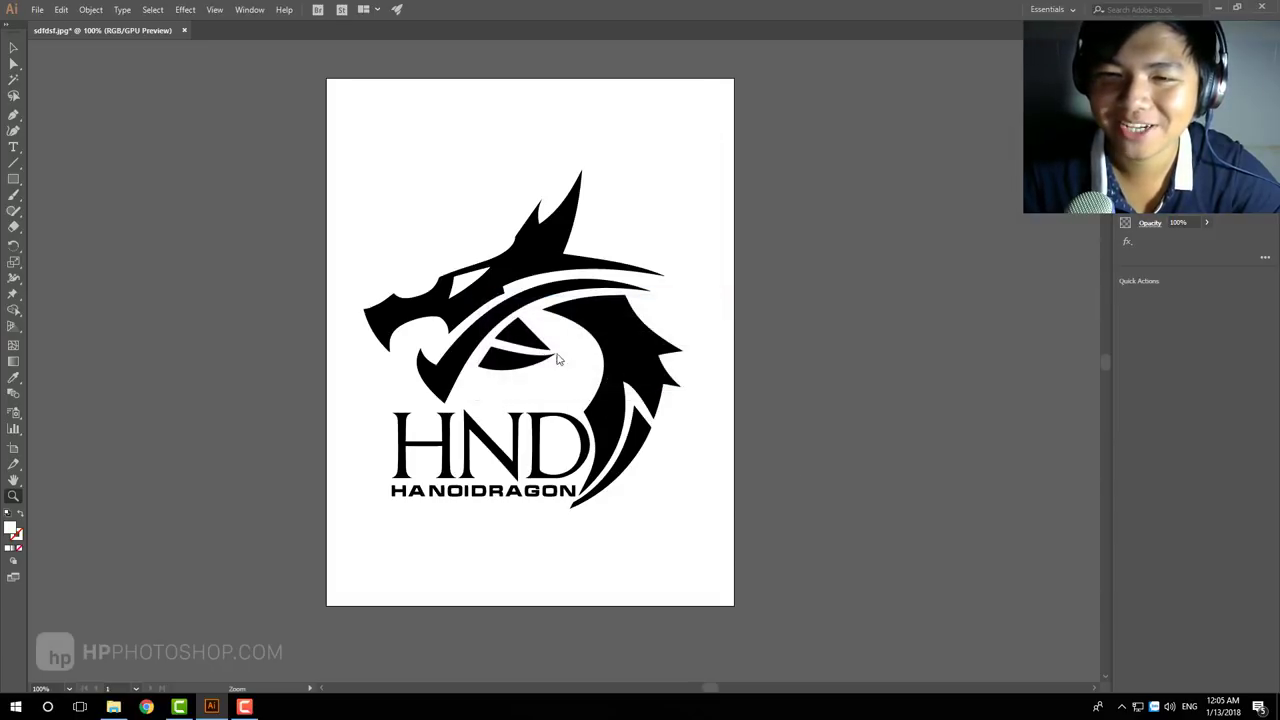
# Minimize Illustrator and move the sdfdsf.ai desktop icon toward the top centre
pyautogui.click(1219, 9)
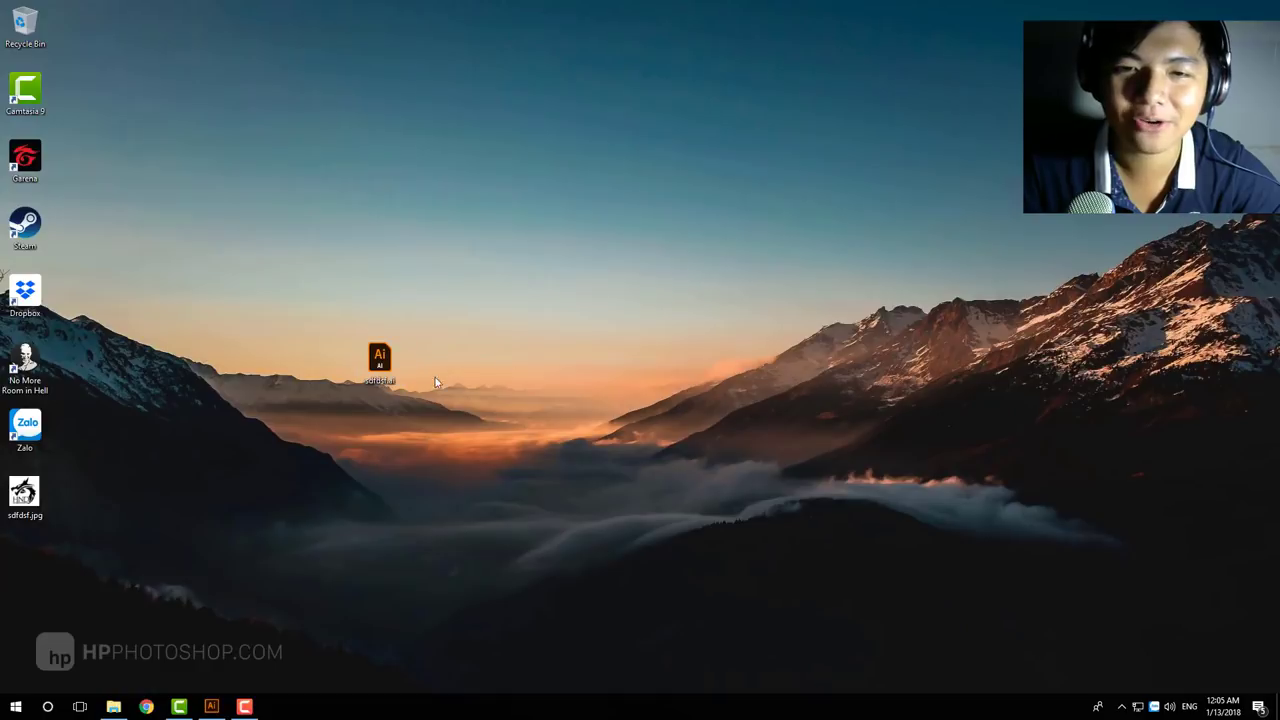
pyautogui.moveTo(379, 360); pyautogui.dragTo(582, 226)
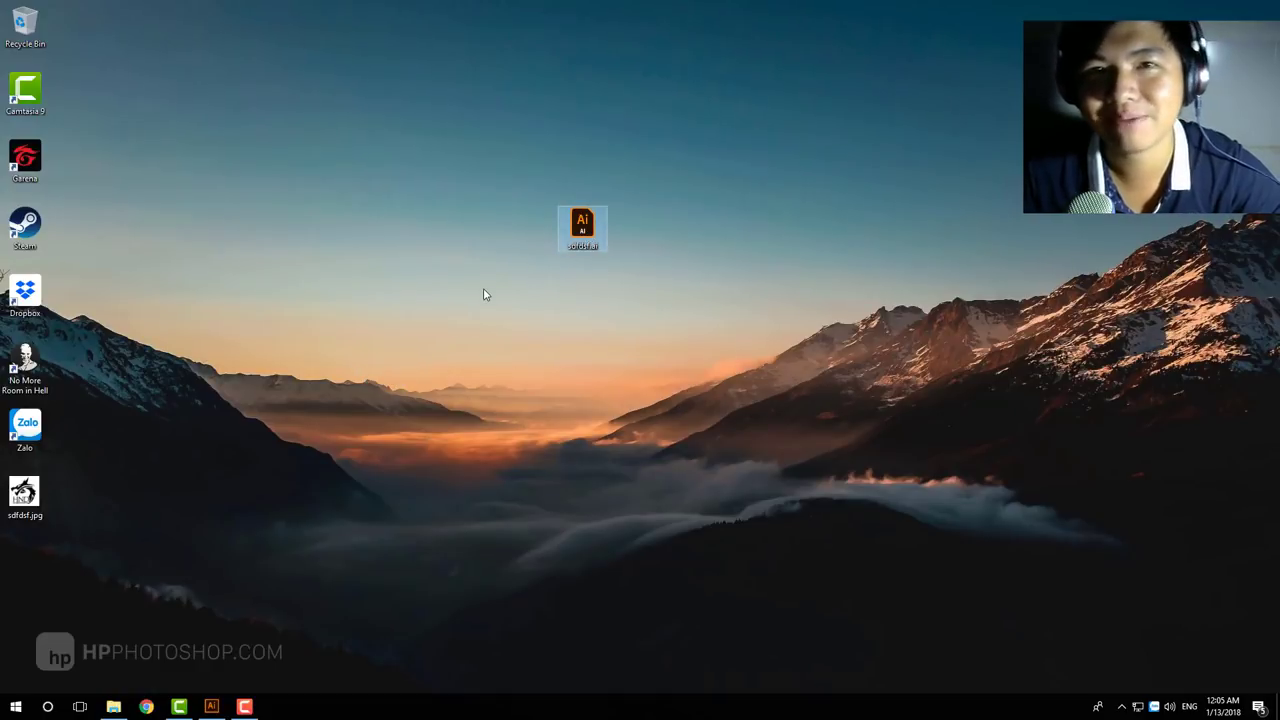